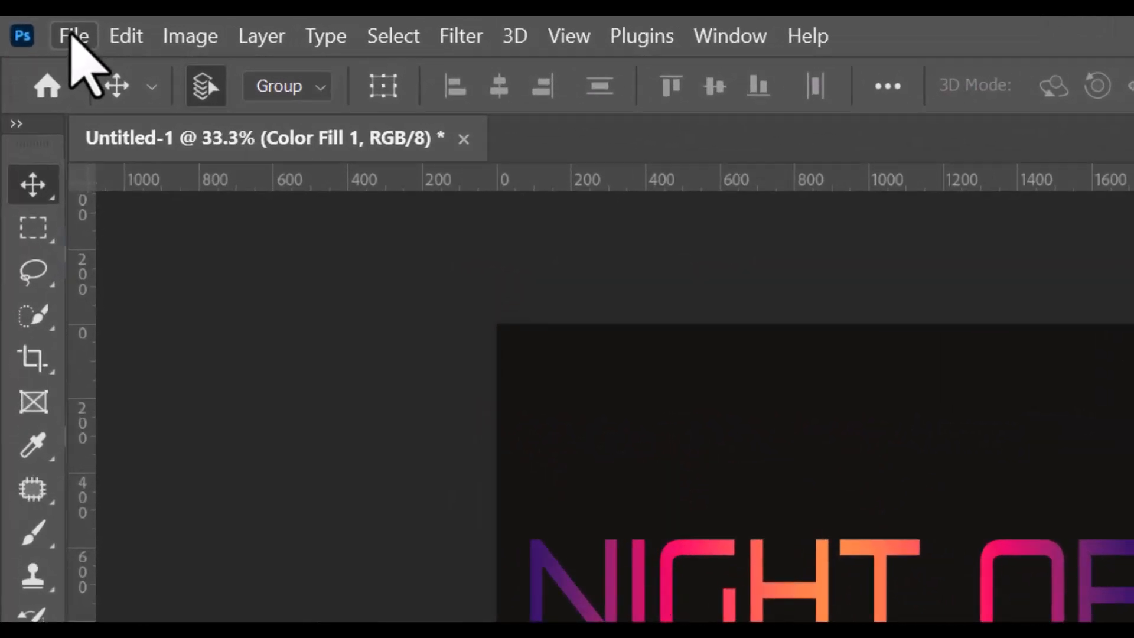
Create a new 1800 x 1800 pixel document at 300 pixels/inch in RGB Color with a white background
click(72, 34)
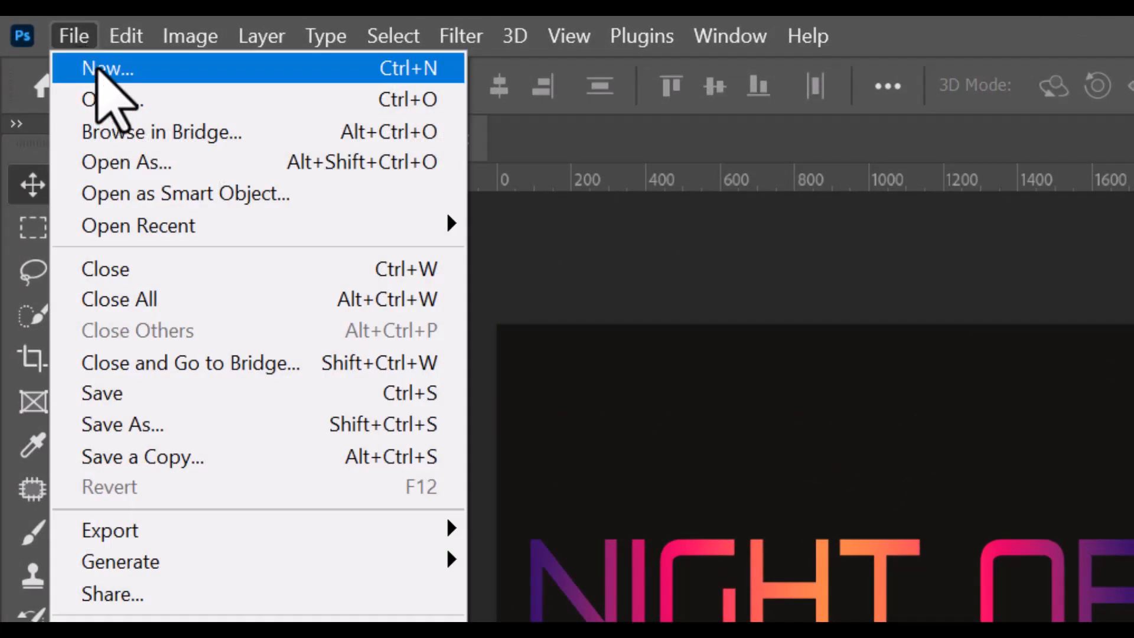
click(98, 69)
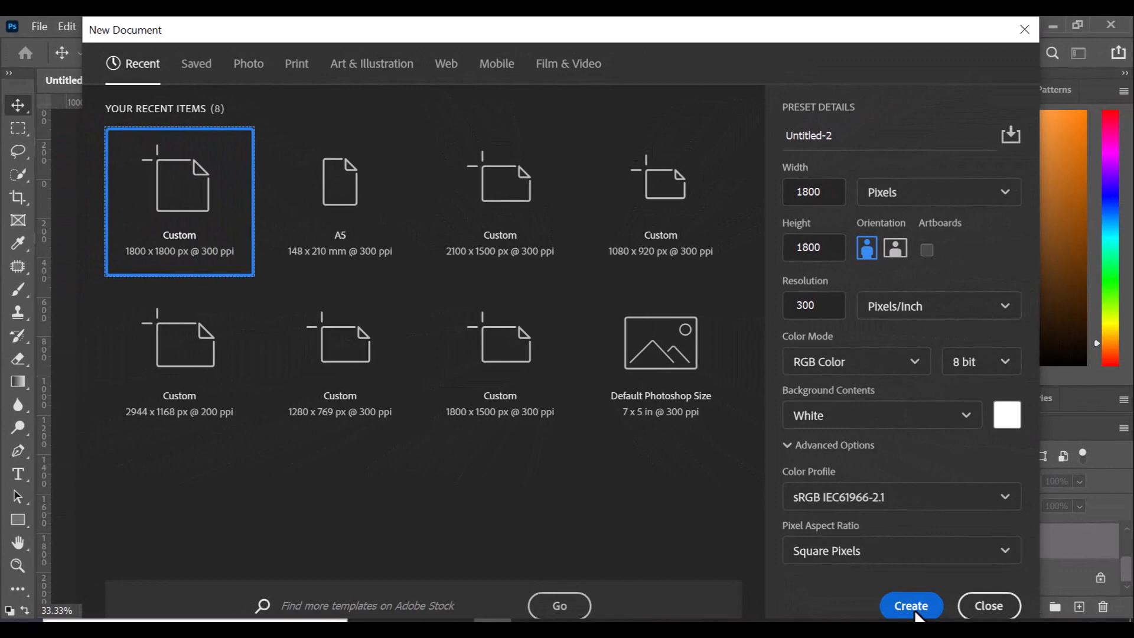
click(911, 606)
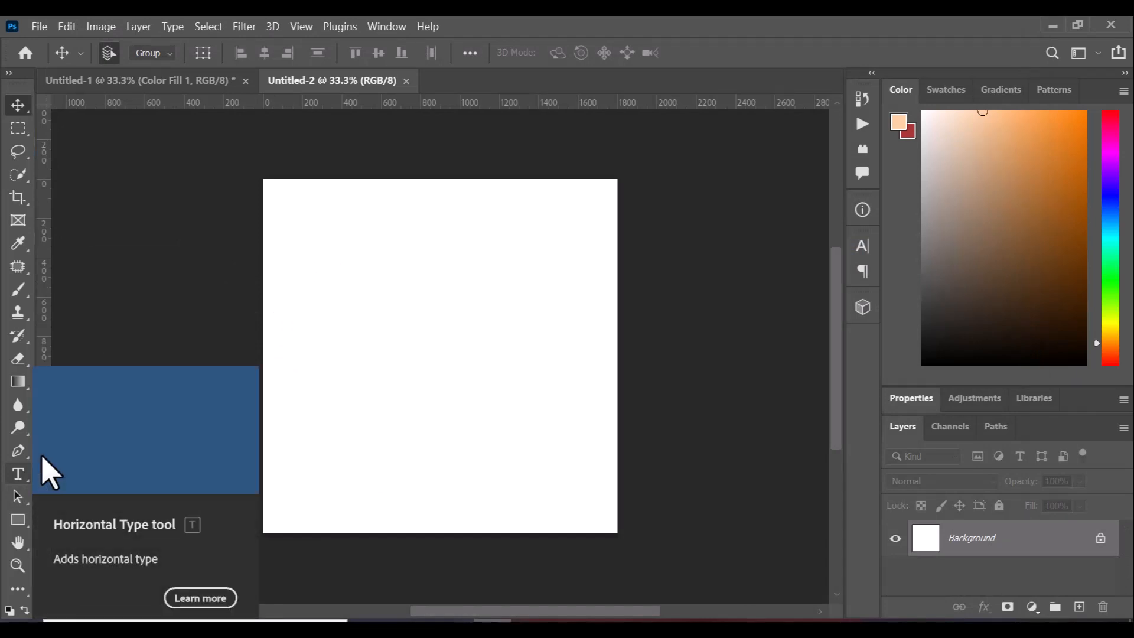
Add the two-line horizontal text "NIGHT OF" / "MERCY" in 72 pt Pirulen and move it towards the canvas centre
click(16, 478)
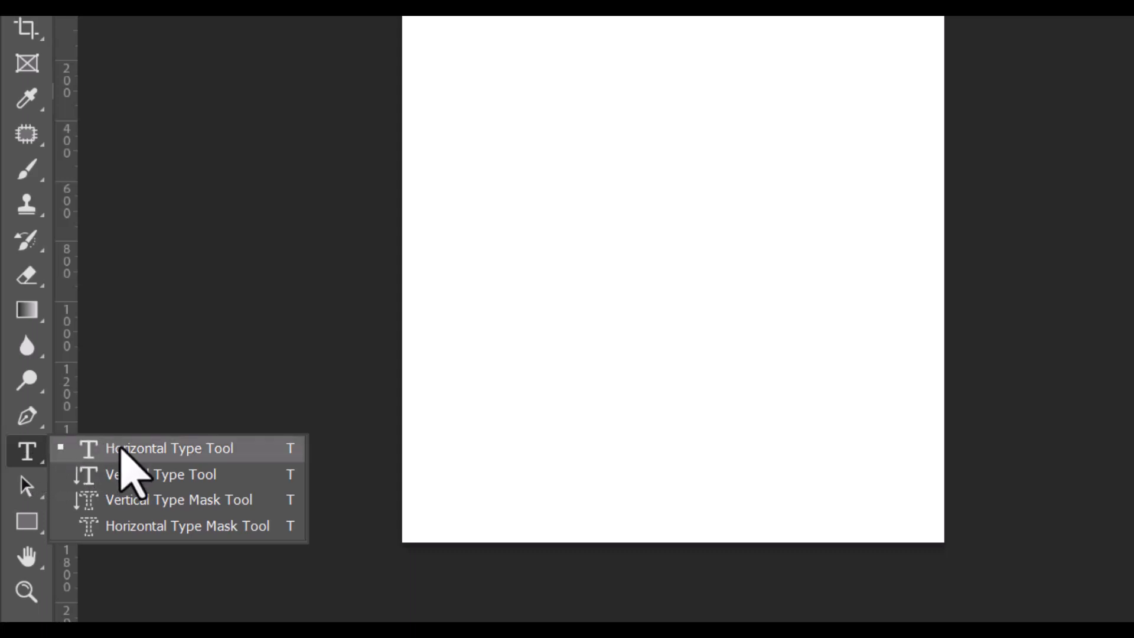
click(157, 454)
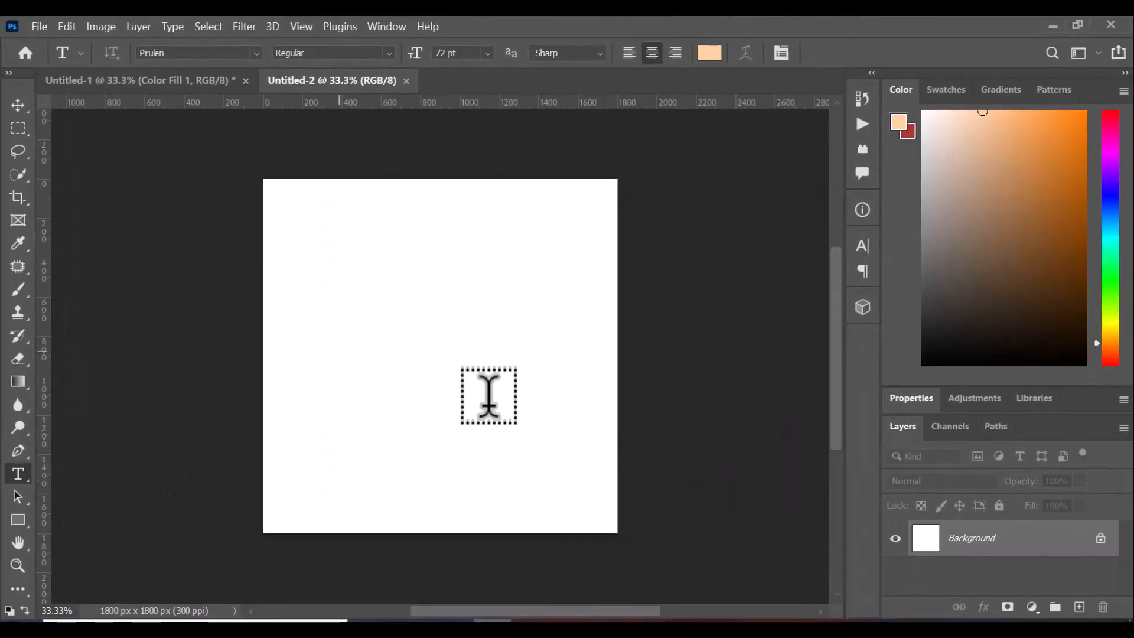
click(545, 394)
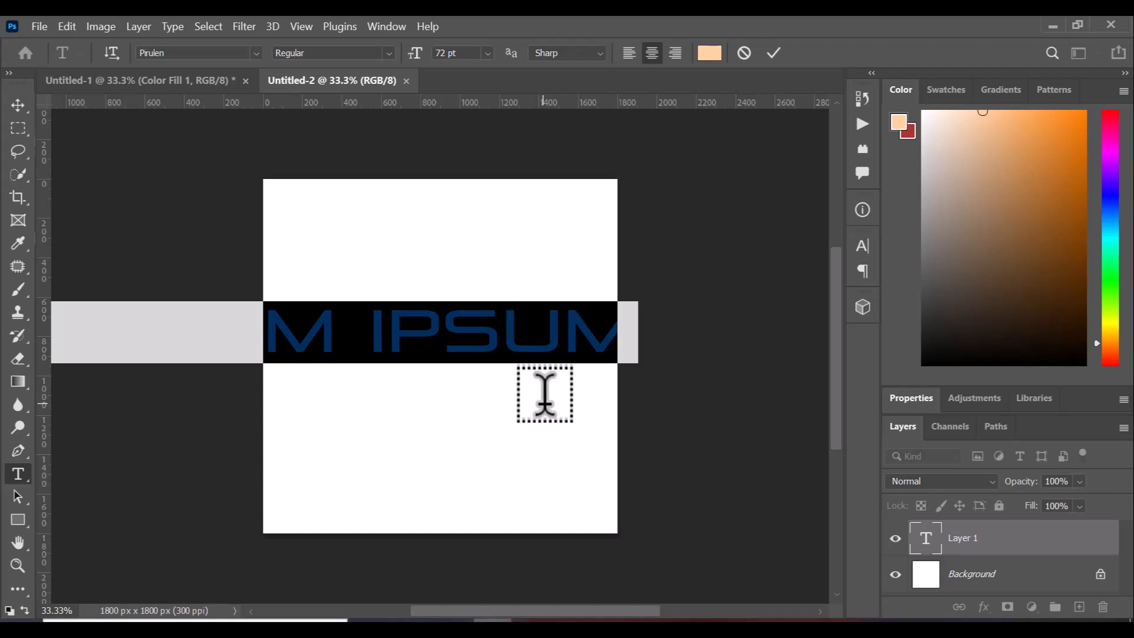
text(NIGH)
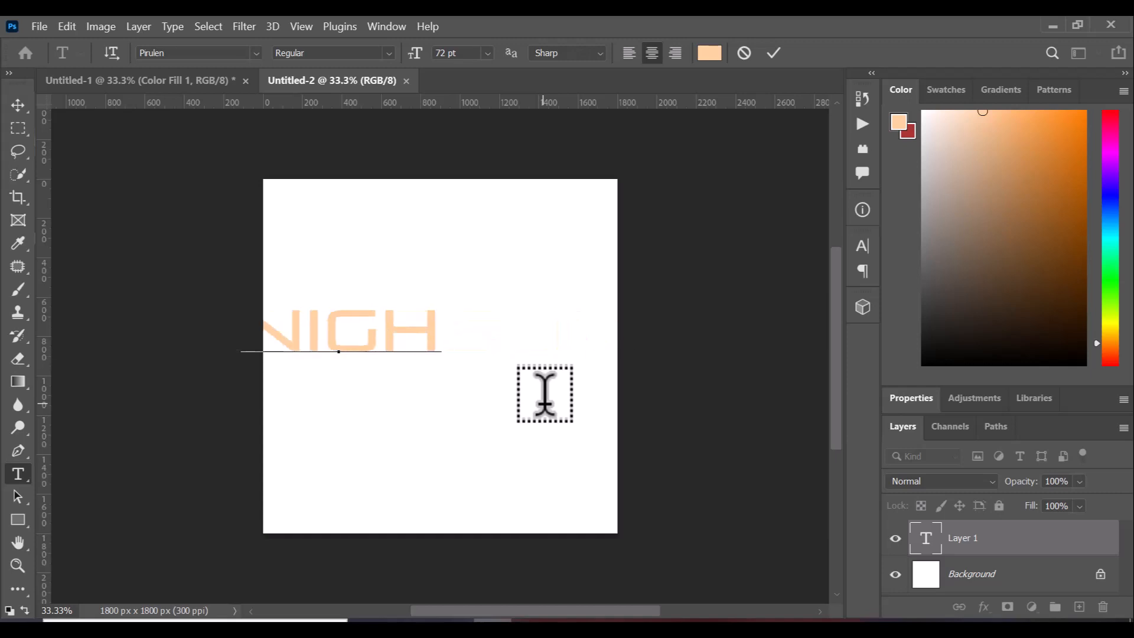
text(T )
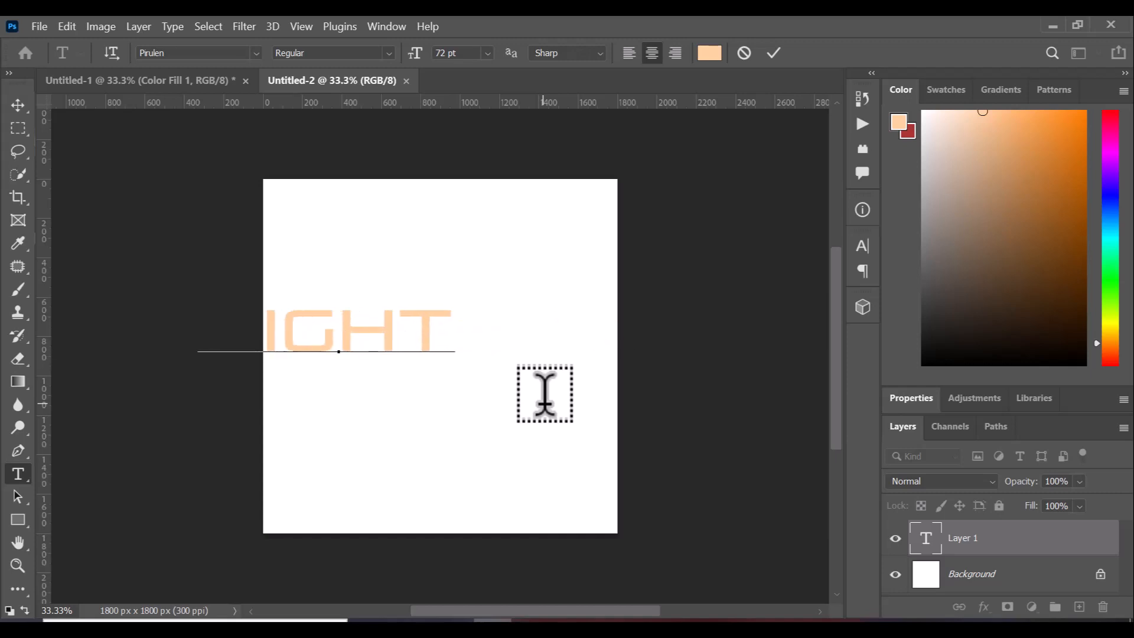
text( OF)
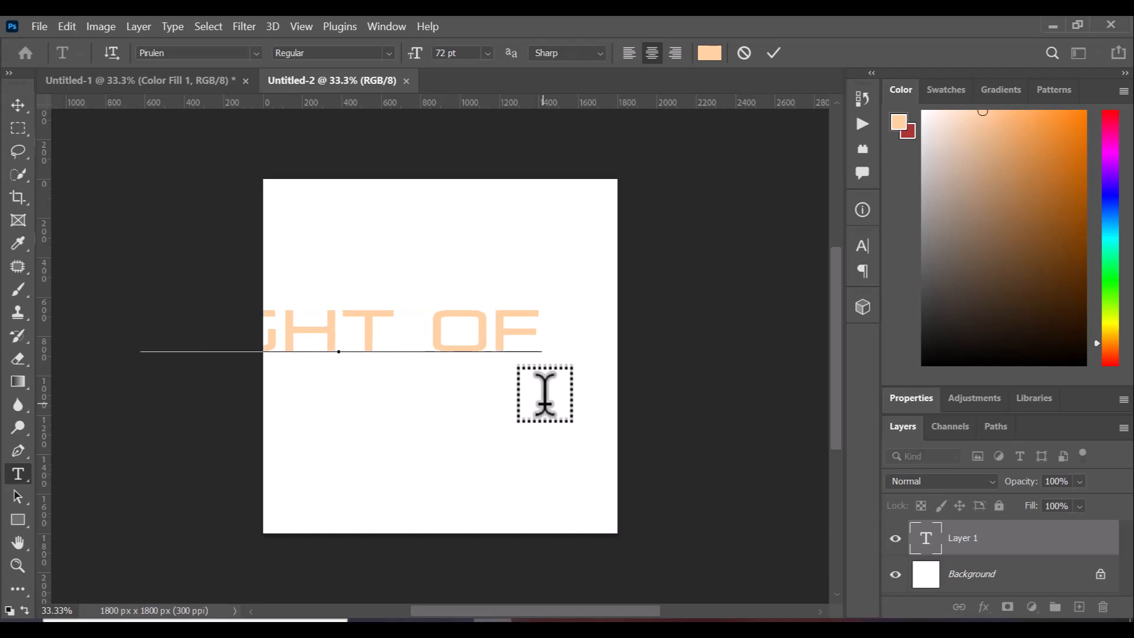
key(Return)
text(MERCY)
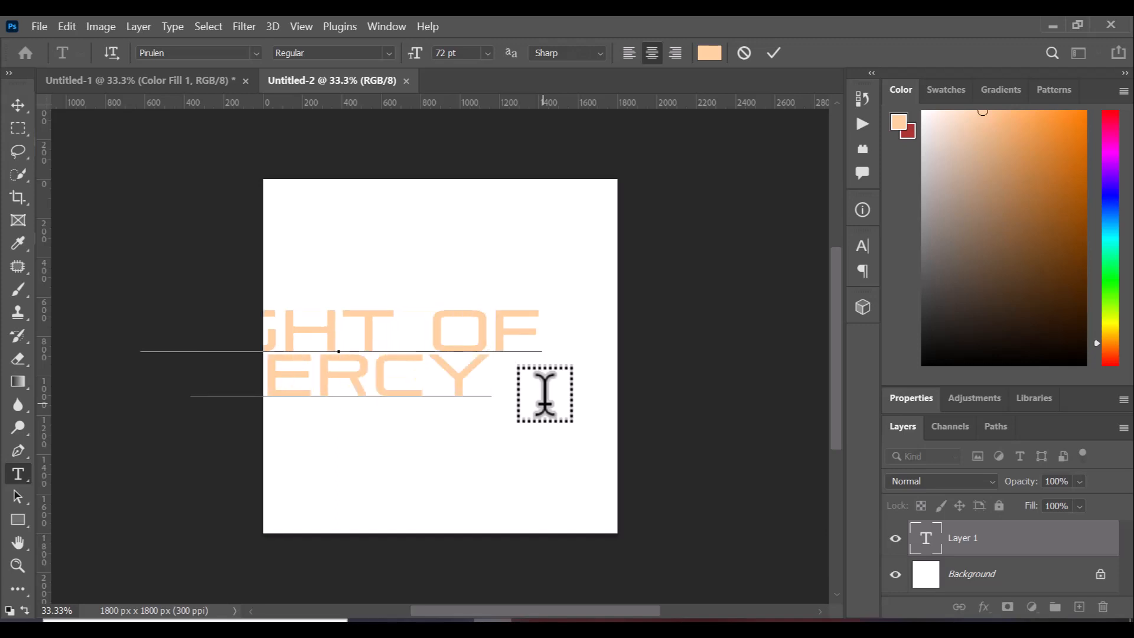
click(775, 53)
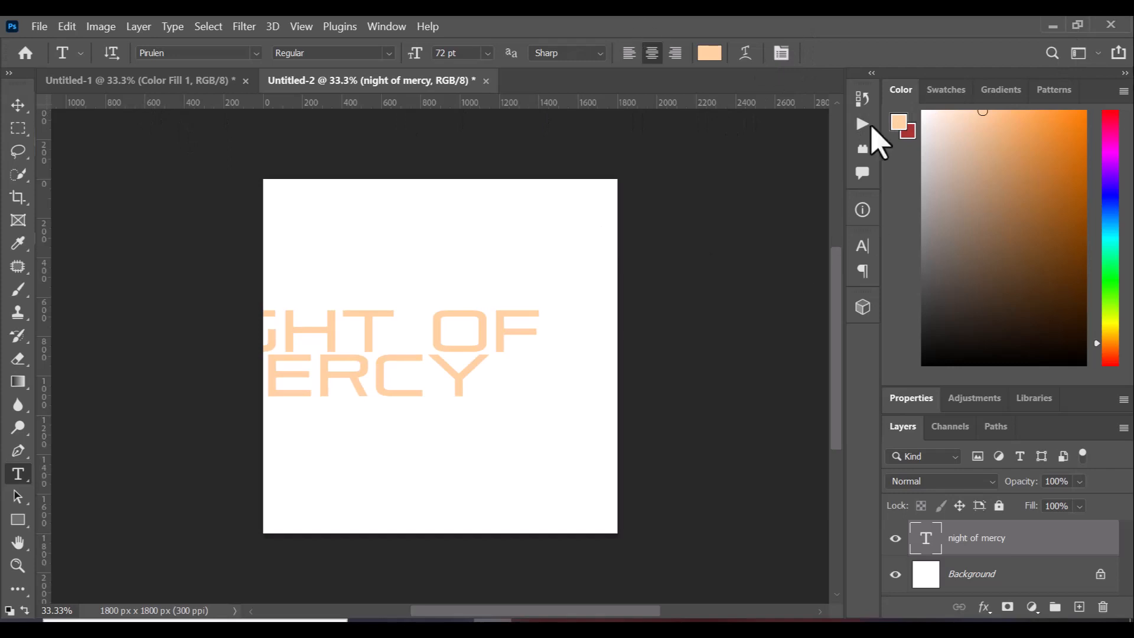
click(18, 106)
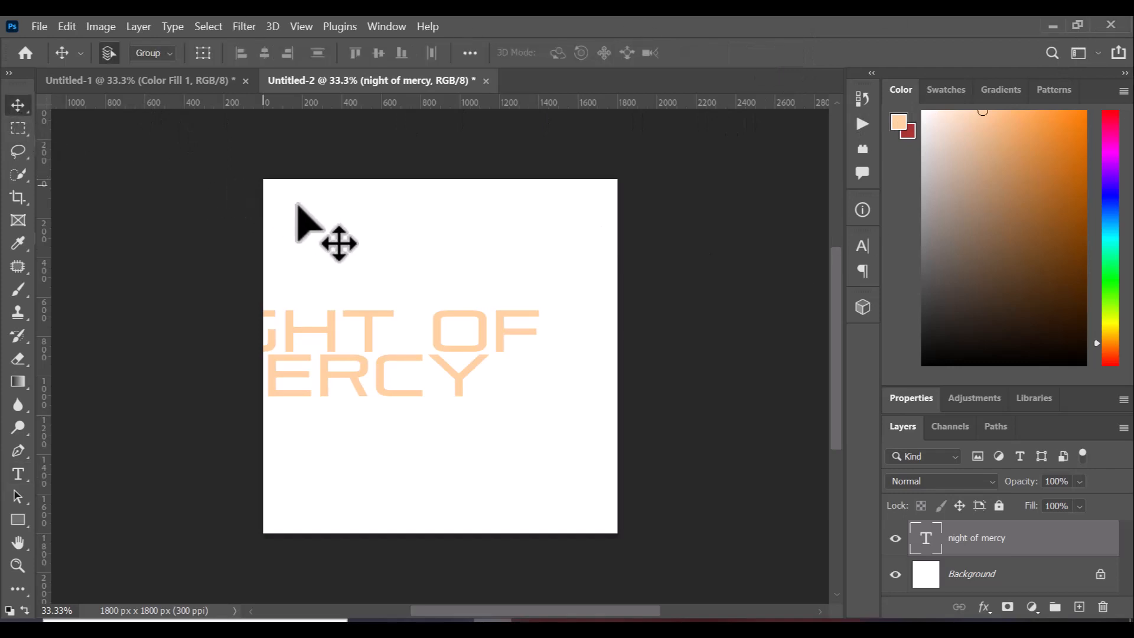
drag(411, 354, 472, 371)
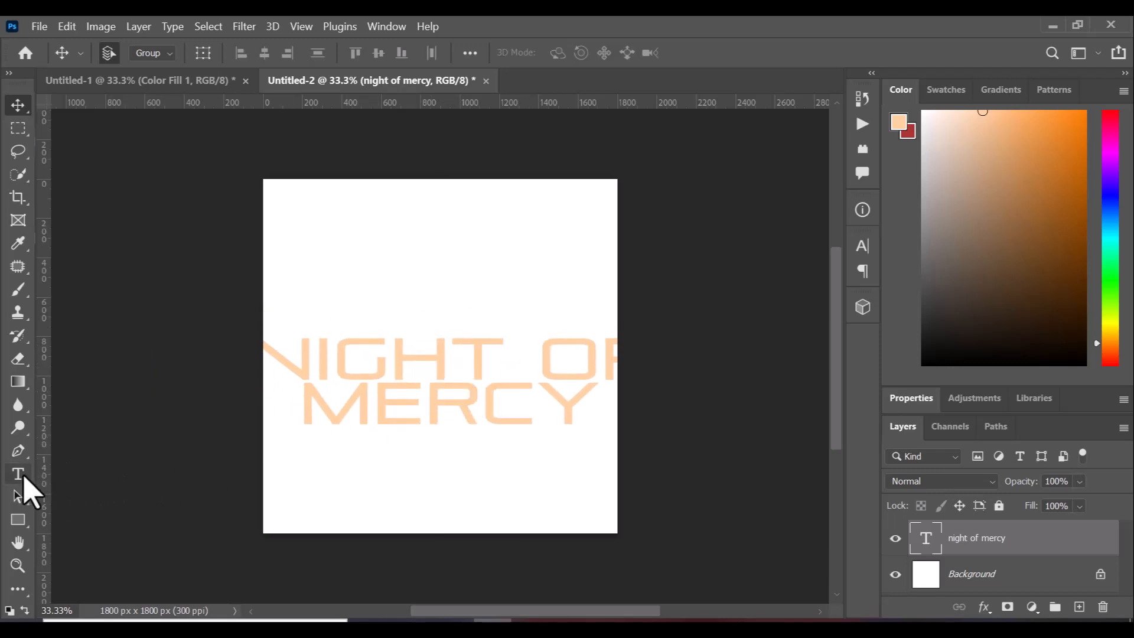
Set the font size of the whole NIGHT OF MERCY text to 50 pt
click(23, 476)
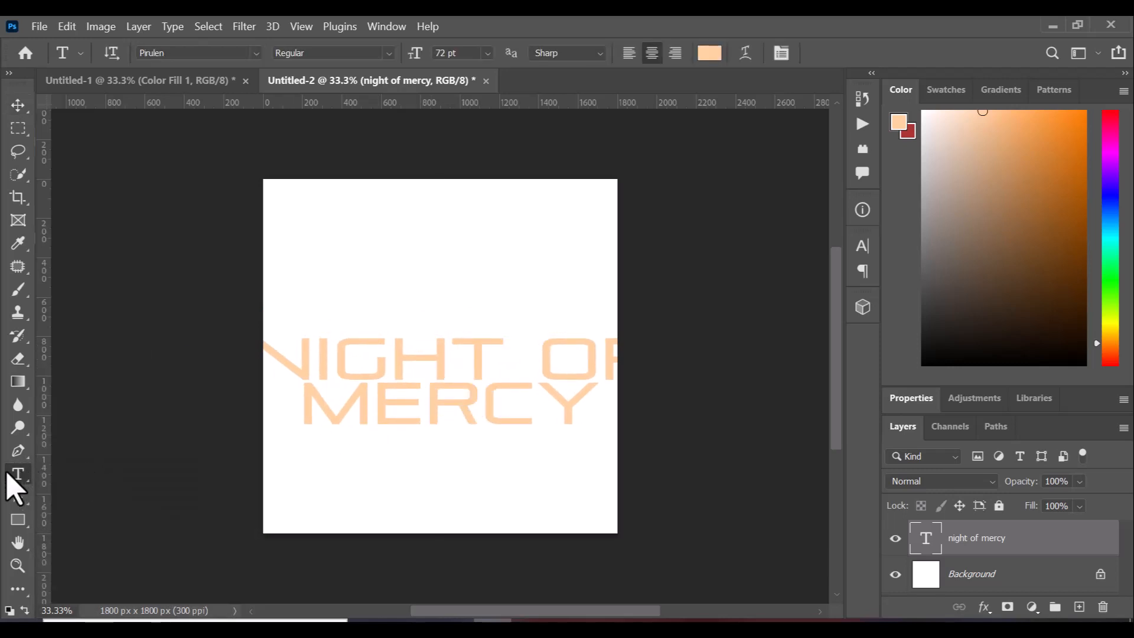
click(390, 360)
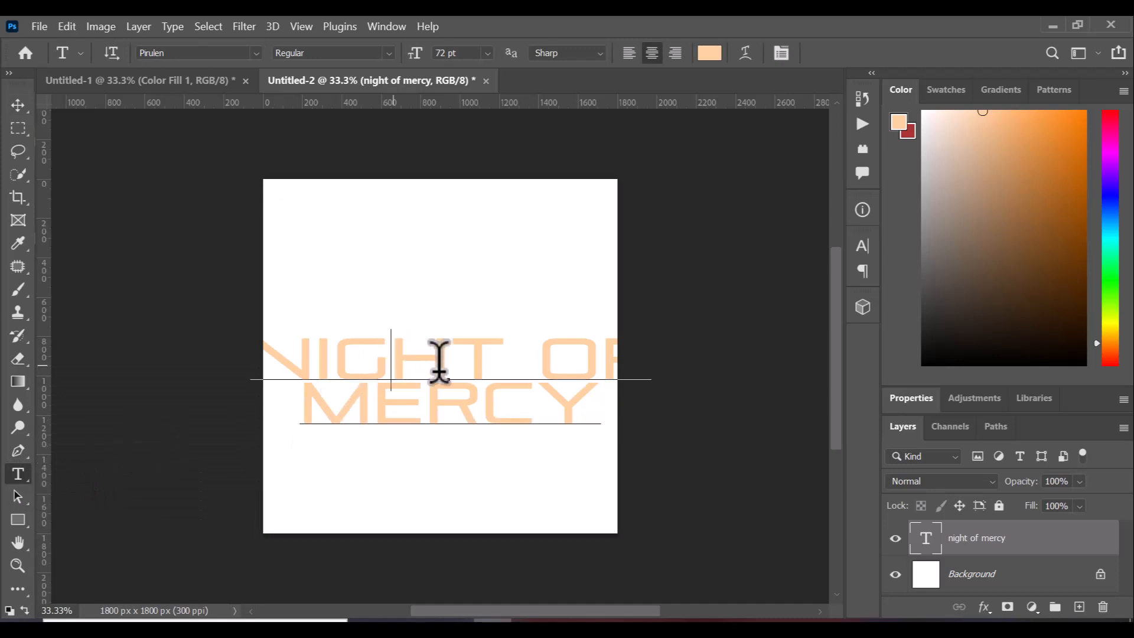
key(ctrl+a)
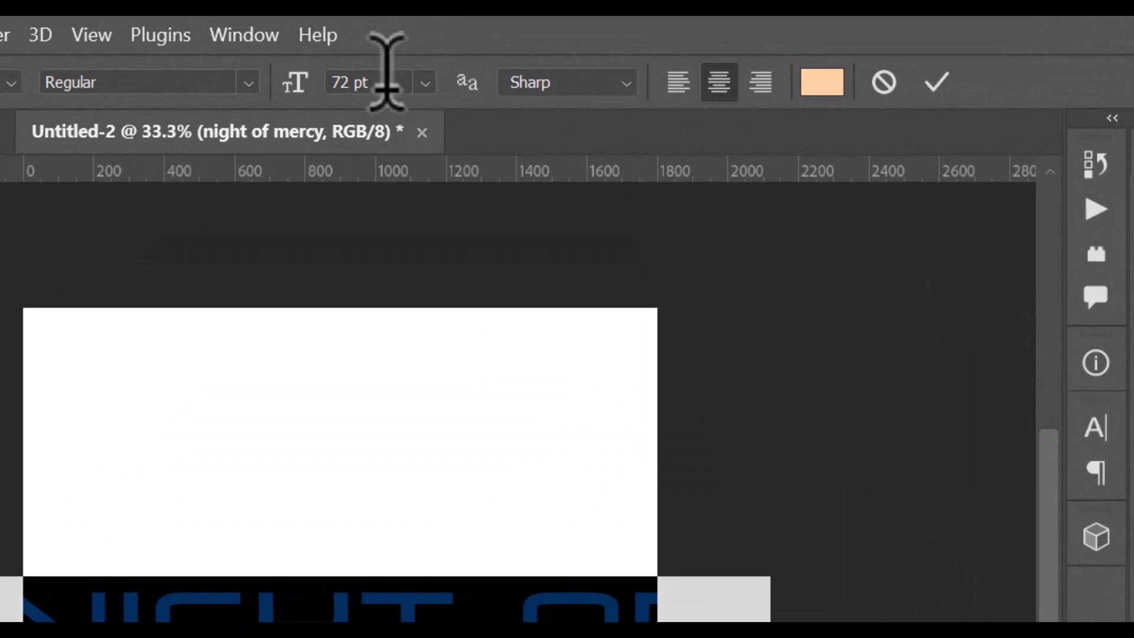
click(377, 83)
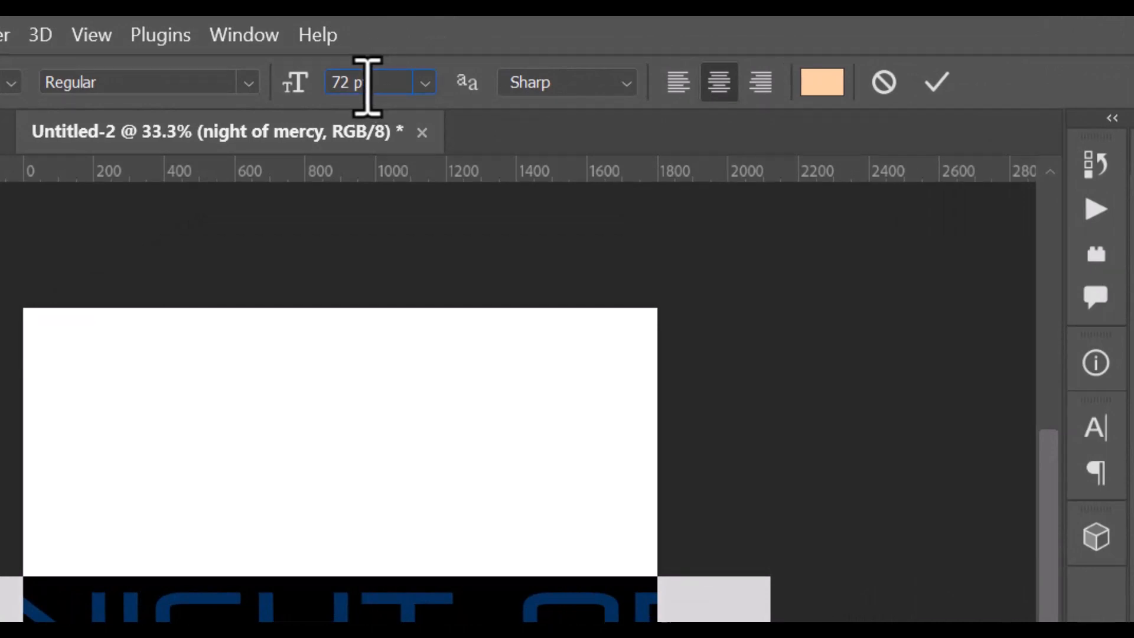
drag(366, 81, 317, 83)
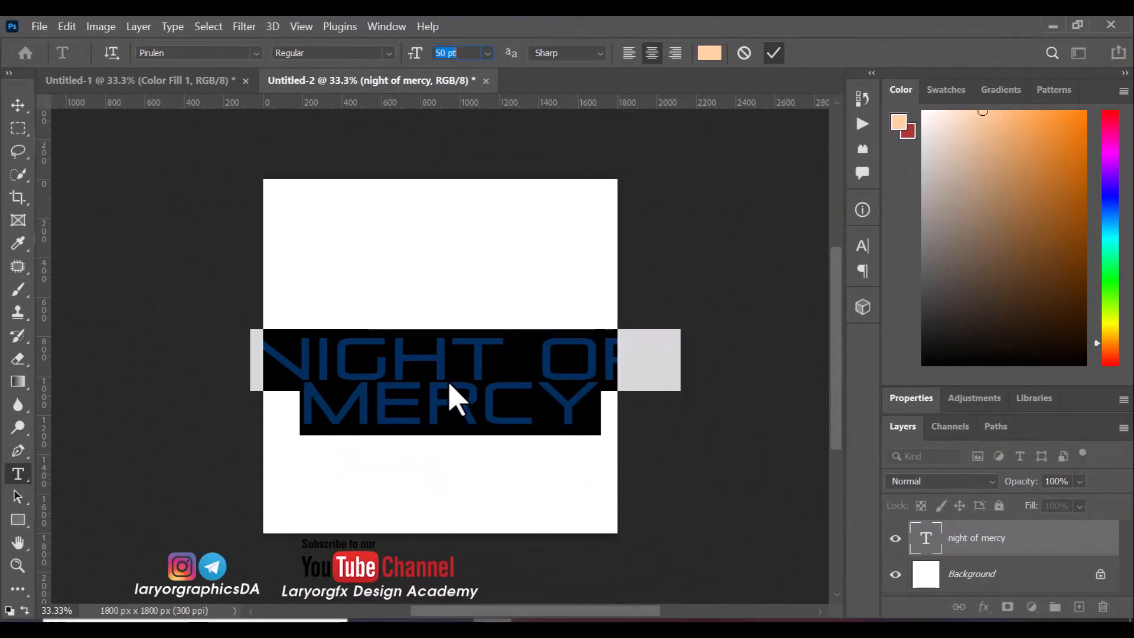
key(ctrl+h)
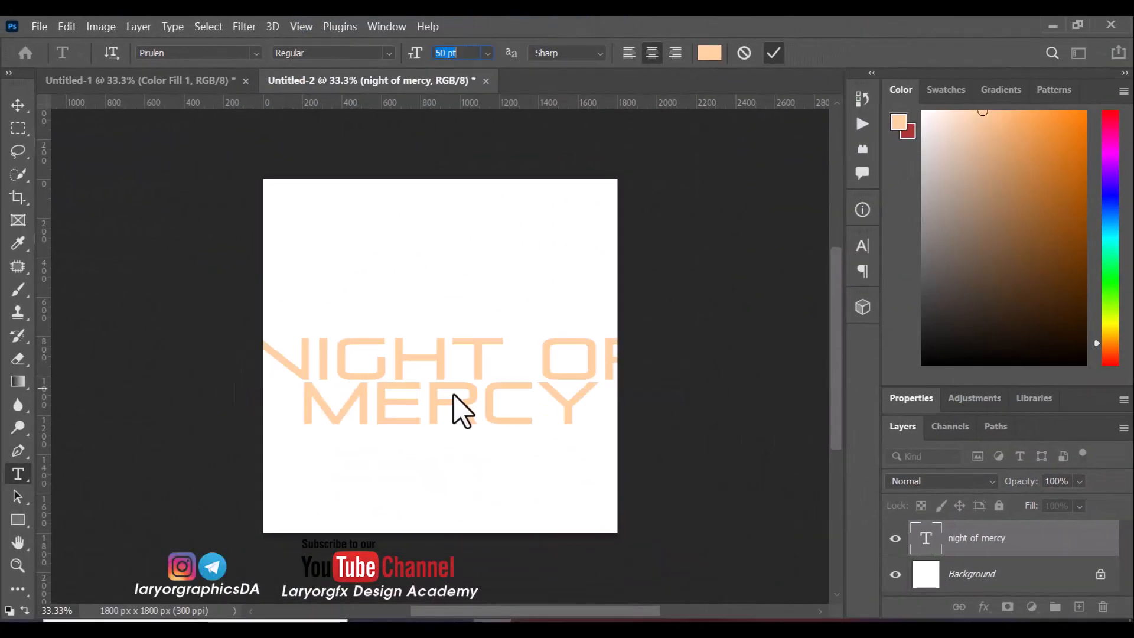
key(Return)
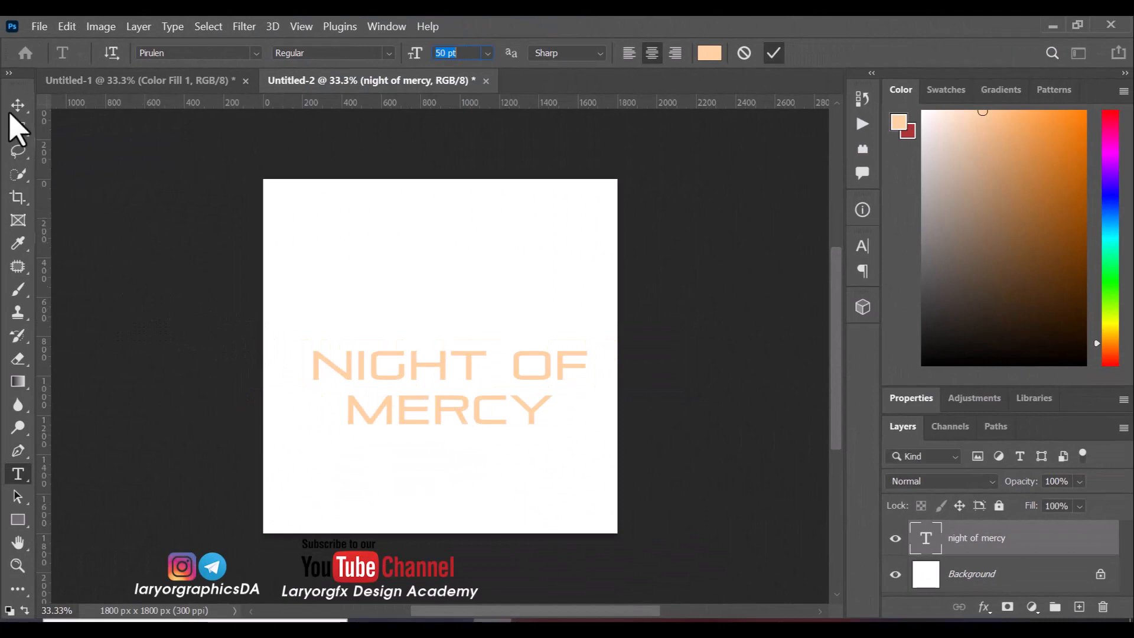
key(ctrl+Return)
click(16, 107)
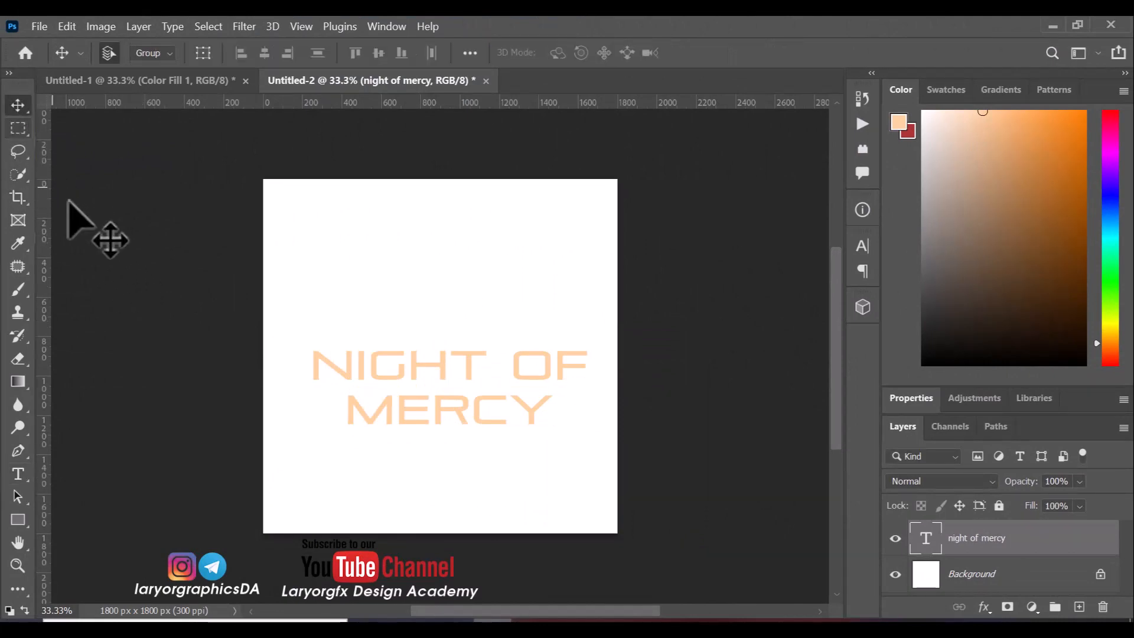
Set the font size of the whole NIGHT OF MERCY text to 66 pt and nudge the text slightly left
click(19, 481)
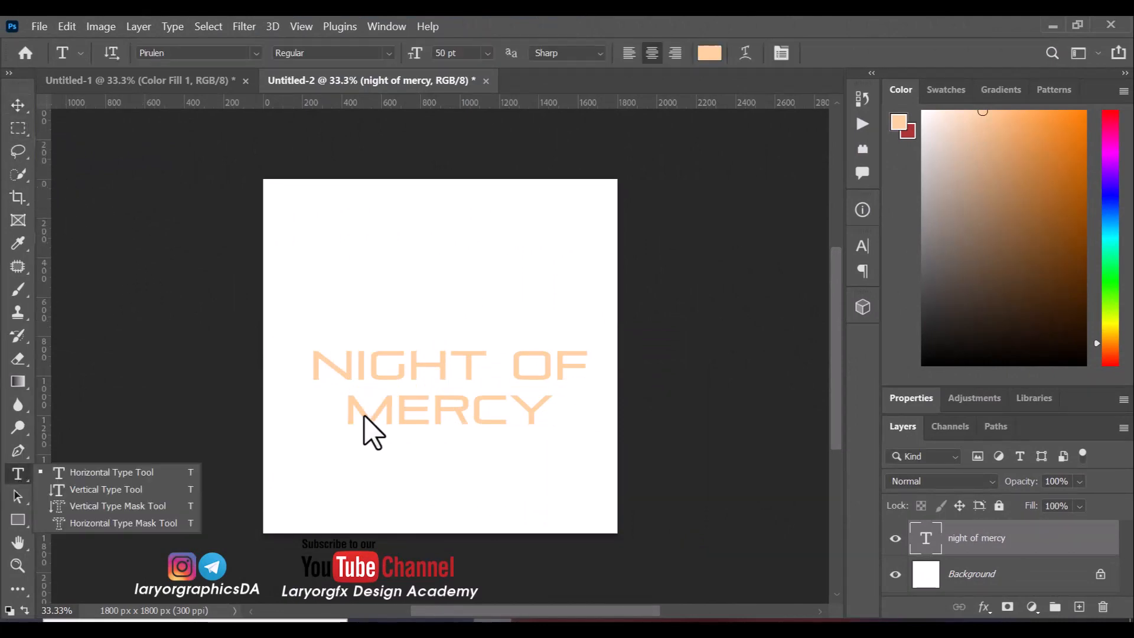
click(422, 363)
click(421, 363)
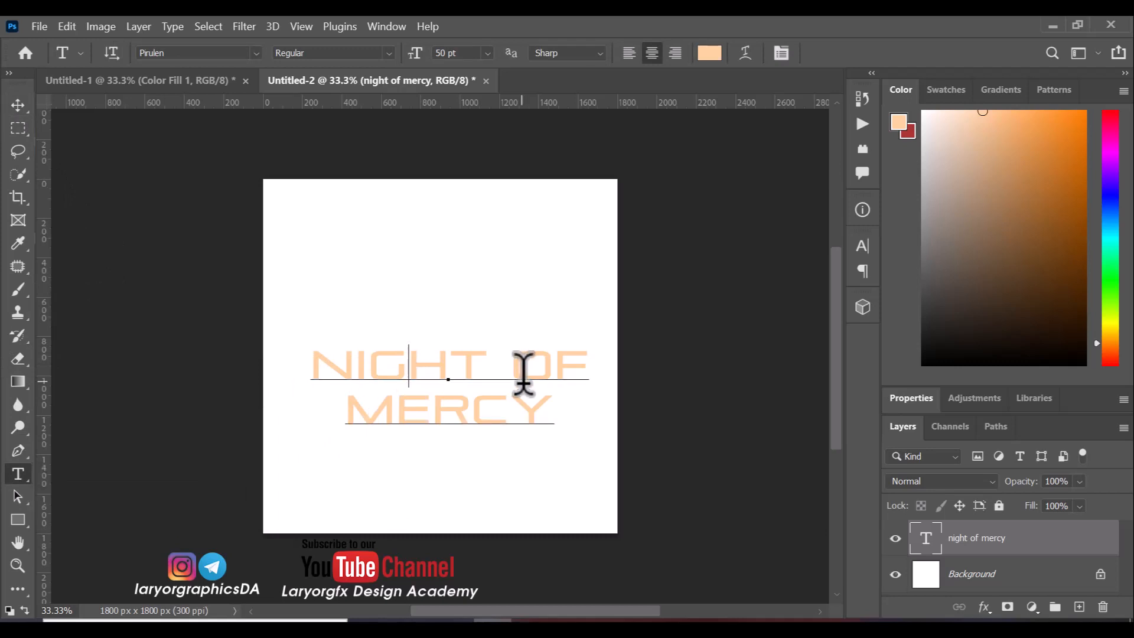
key(ctrl+a)
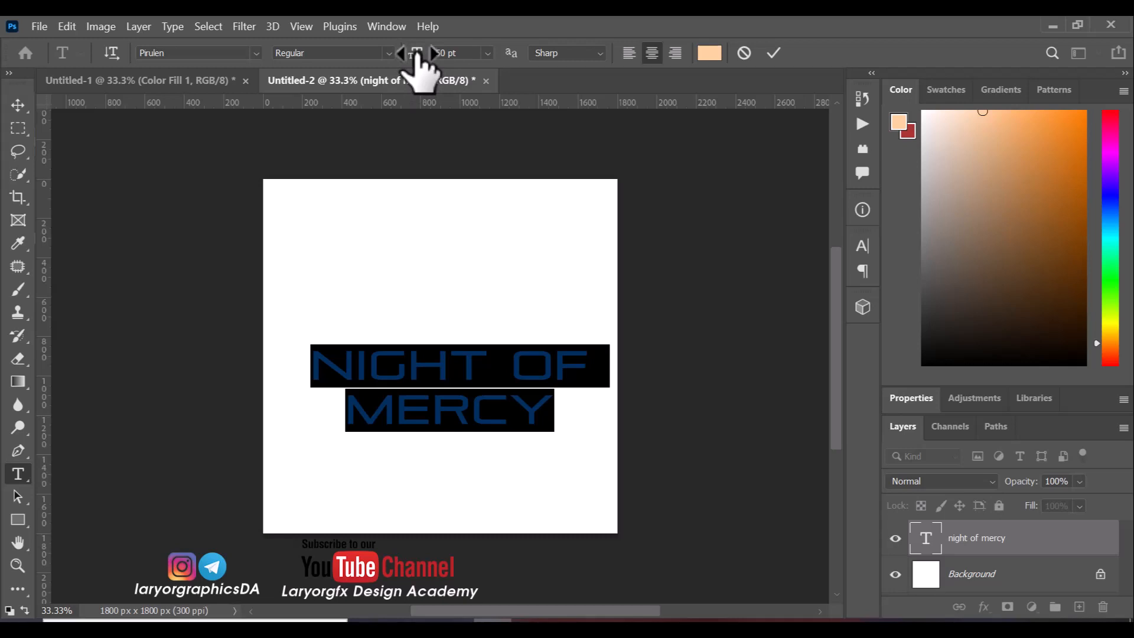
drag(417, 56, 437, 56)
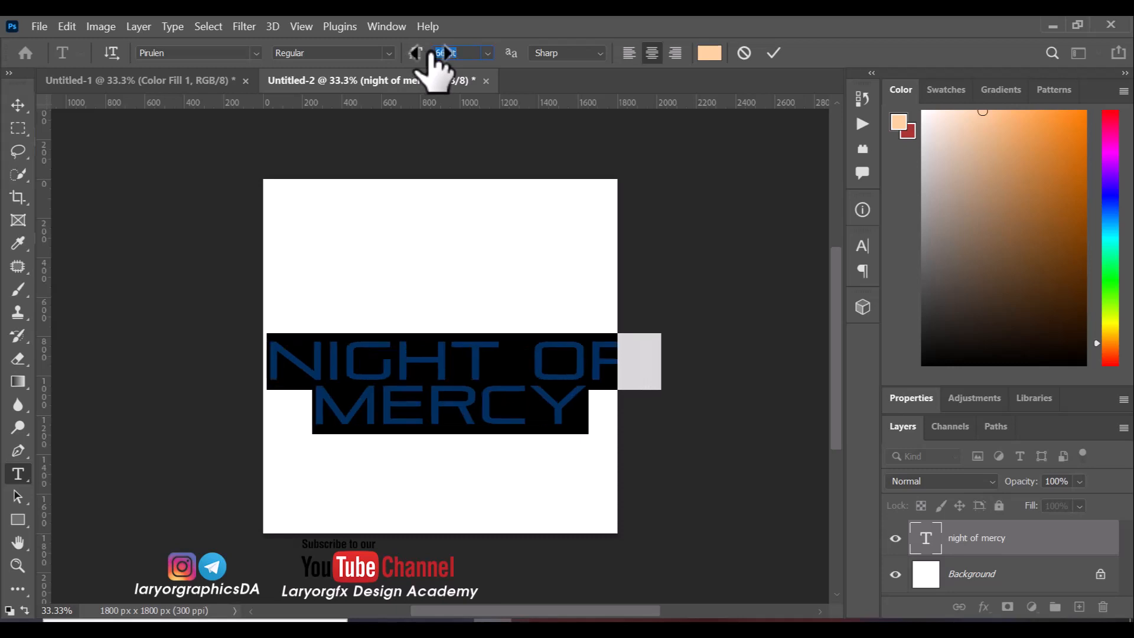
click(775, 55)
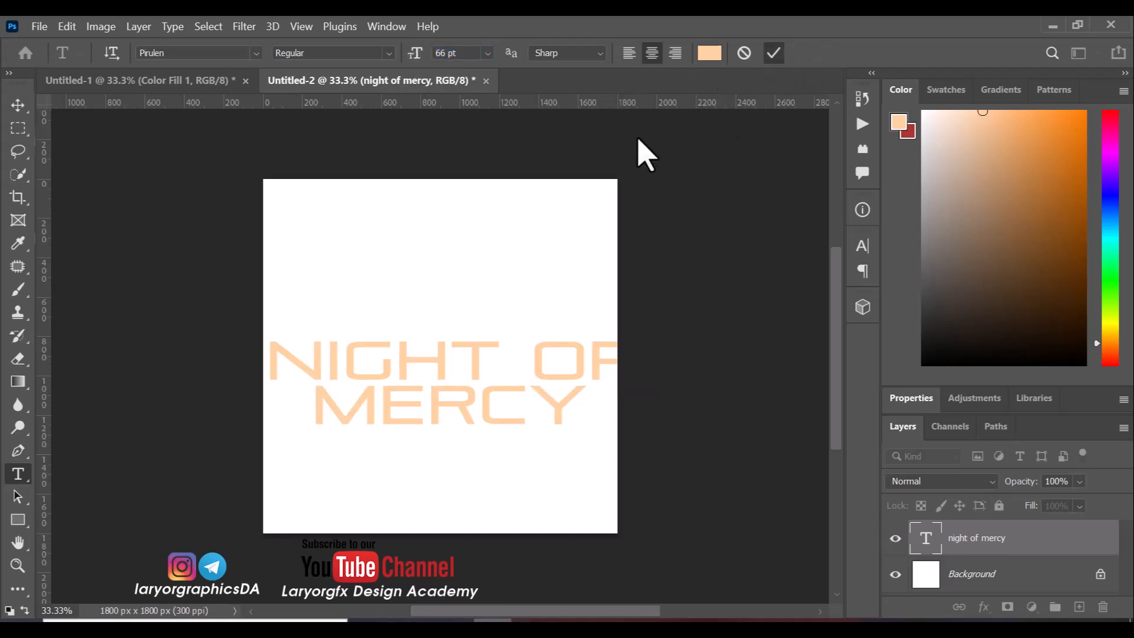
click(16, 107)
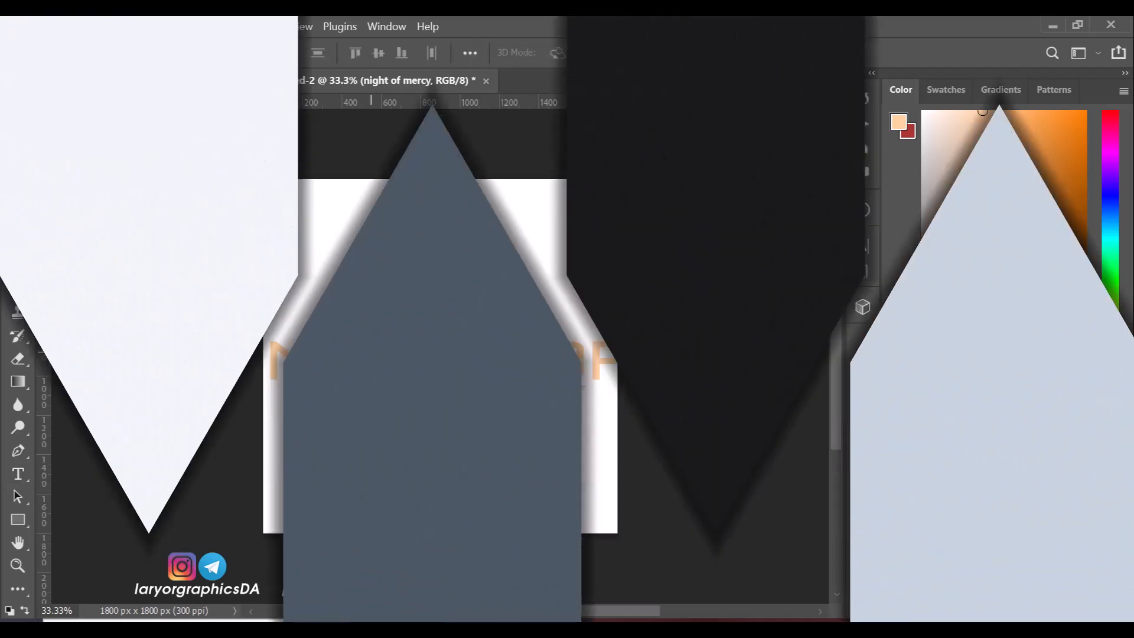
drag(372, 350, 365, 350)
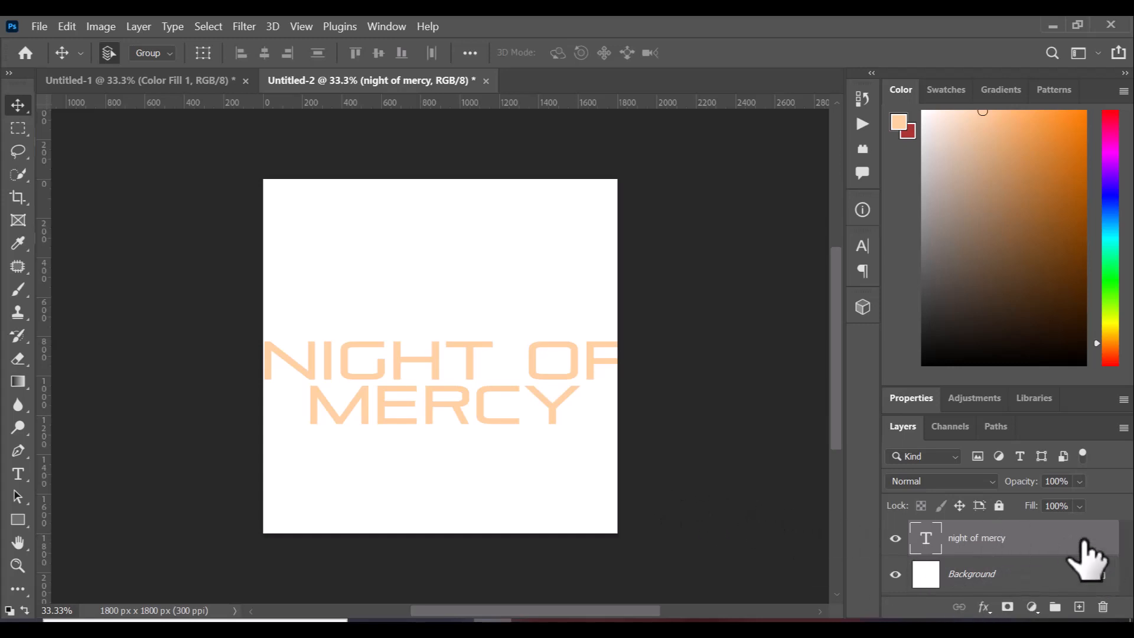
Apply a Gradient Overlay layer style to the night of mercy text layer, keeping the settings dialog clear of most of the text
double_click(1019, 531)
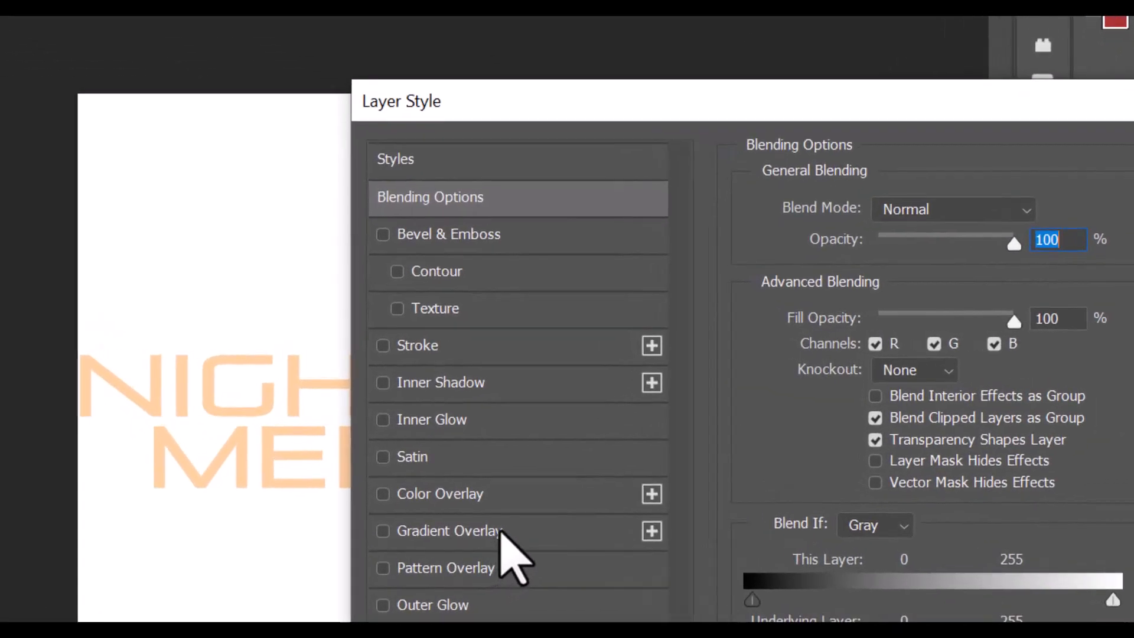
click(505, 534)
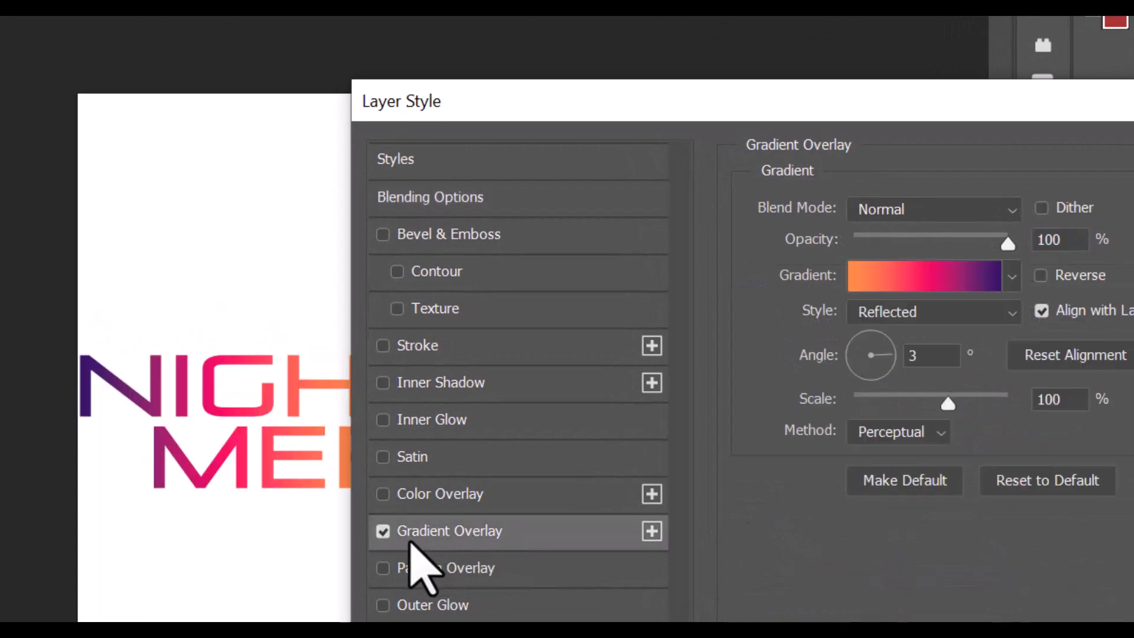
drag(646, 119, 1133, 82)
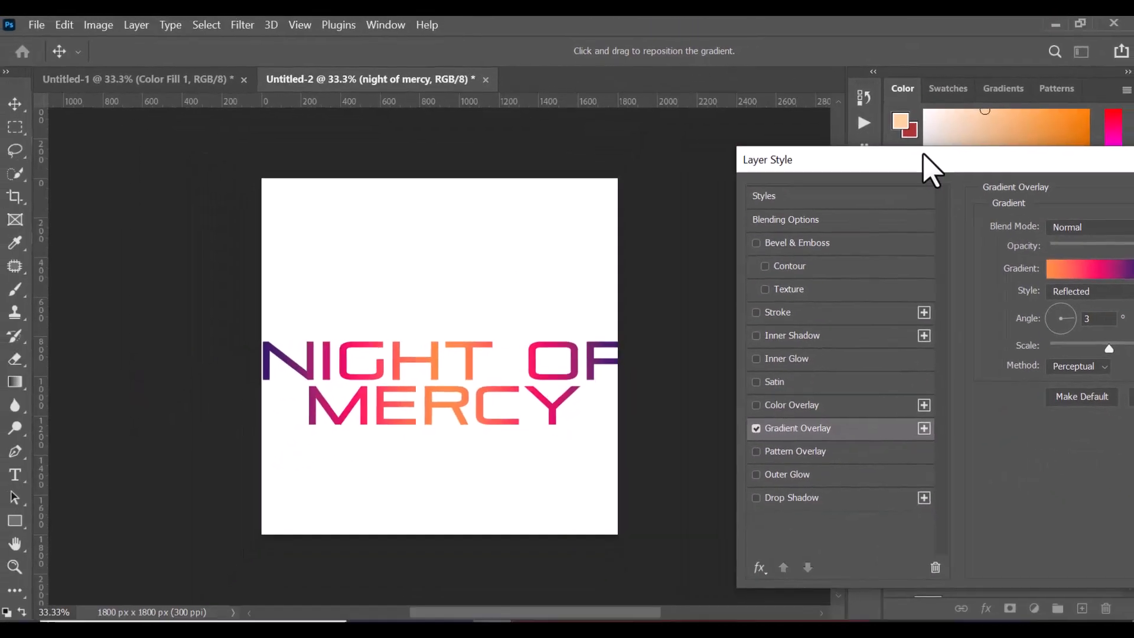
drag(924, 155, 935, 152)
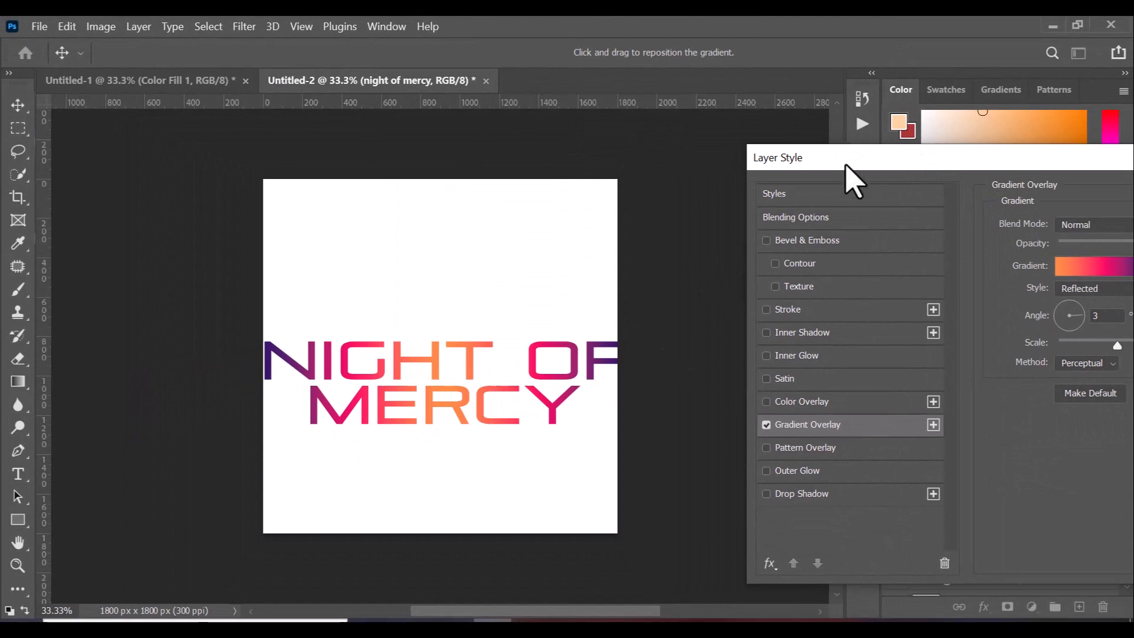
drag(846, 167, 672, 122)
drag(771, 116, 591, 83)
drag(794, 94, 884, 84)
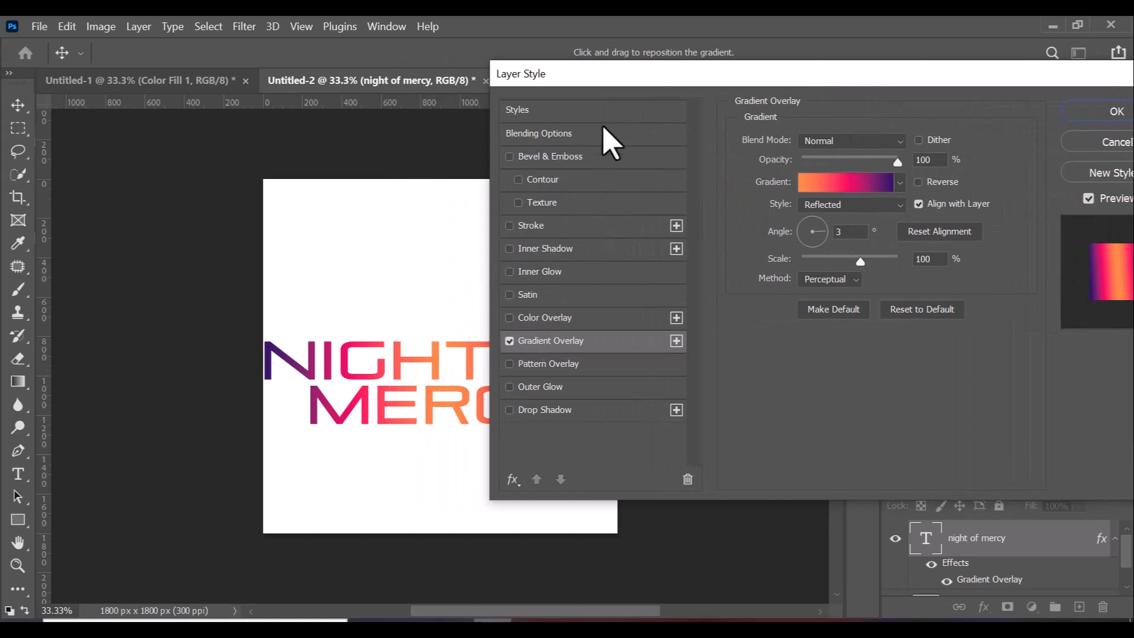
drag(610, 81, 672, 90)
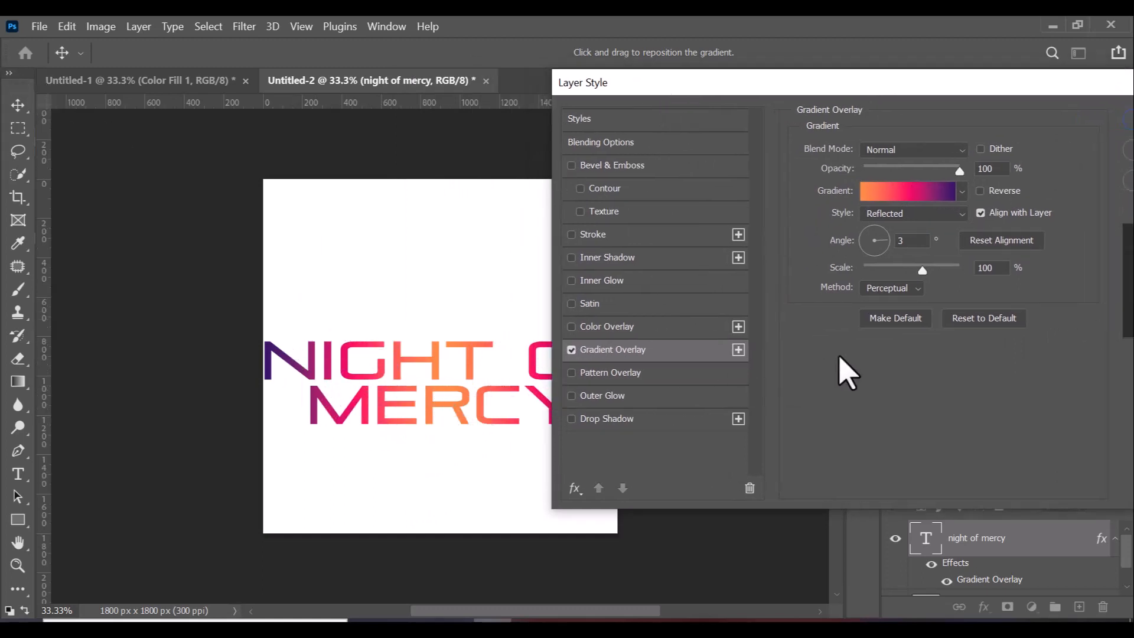
Recolour the middle stop of the text's overlay gradient, at 50%, to the pale pink fdf4f7
click(908, 199)
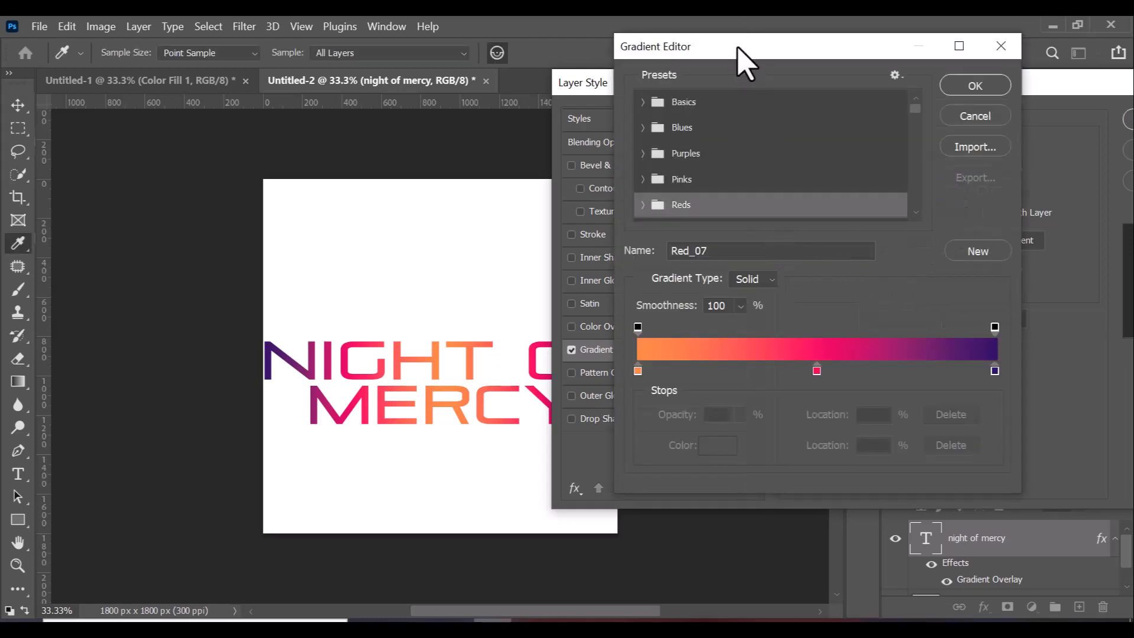
drag(741, 57, 806, 70)
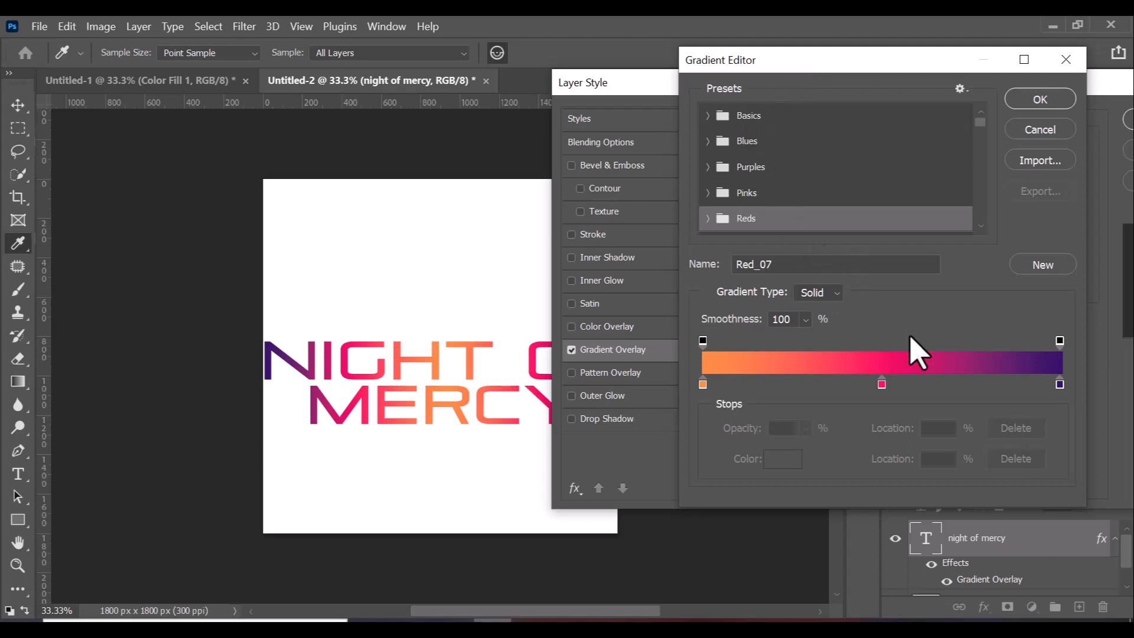
click(882, 385)
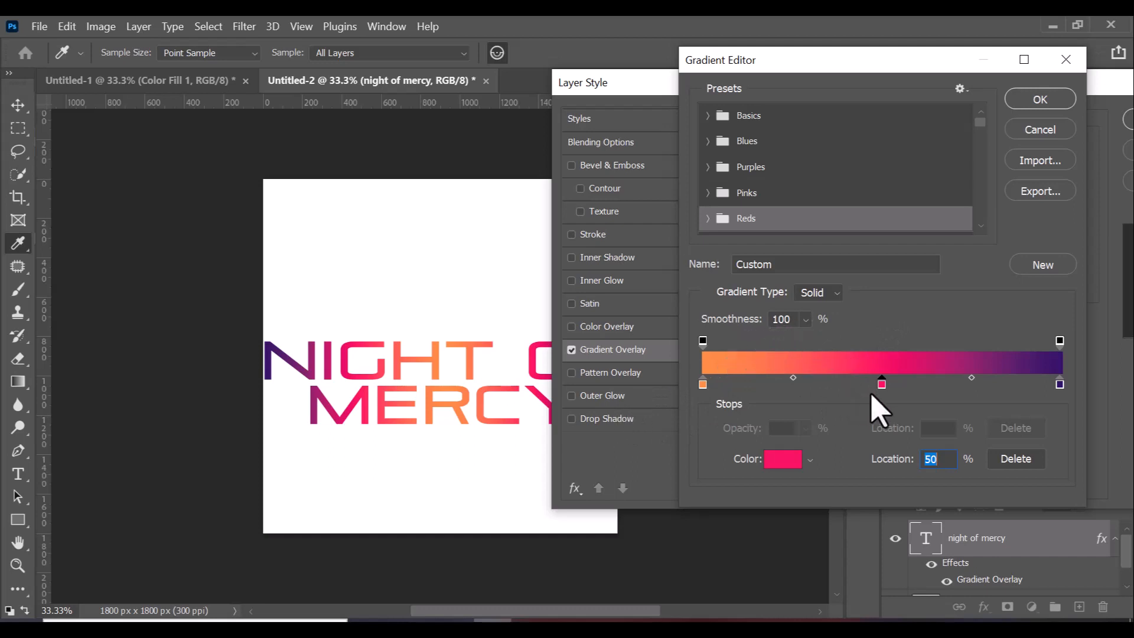
click(788, 463)
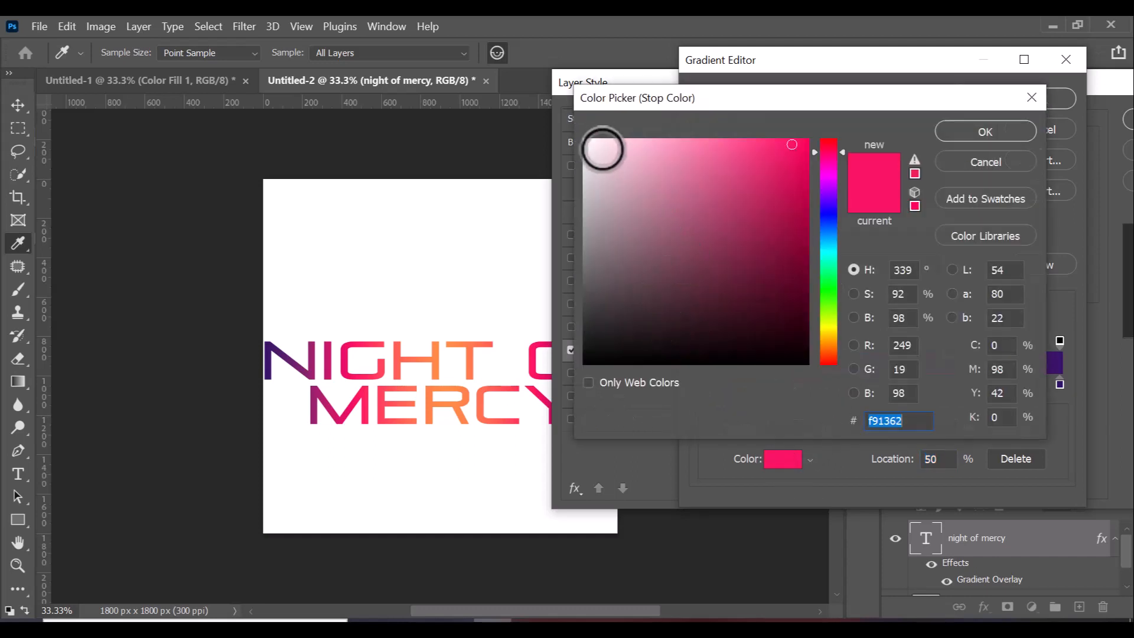
click(591, 142)
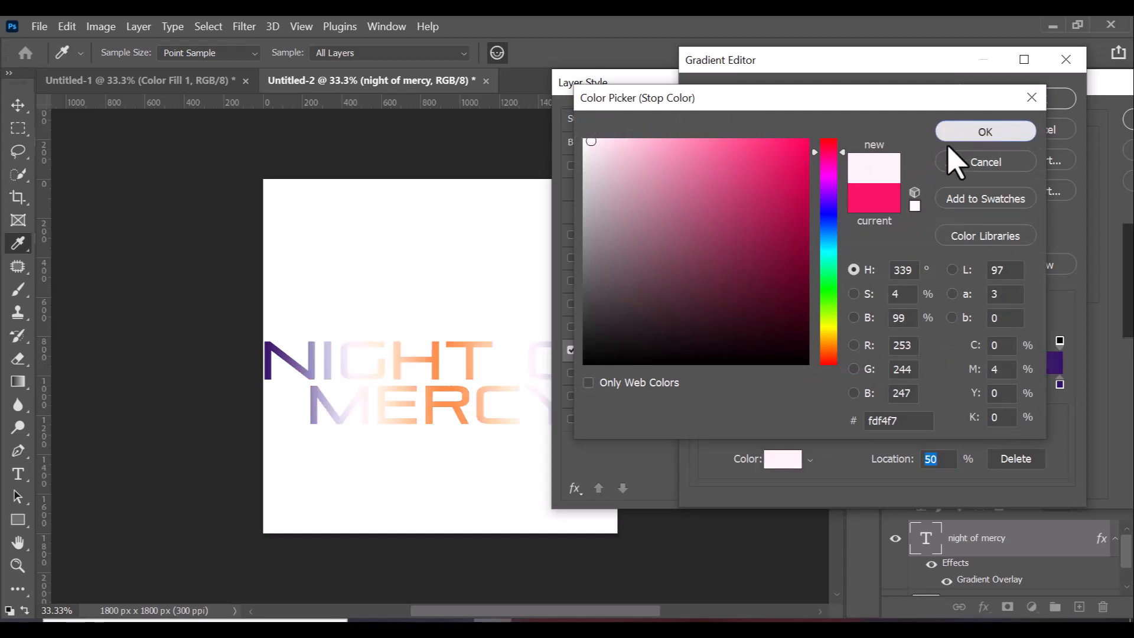
click(985, 130)
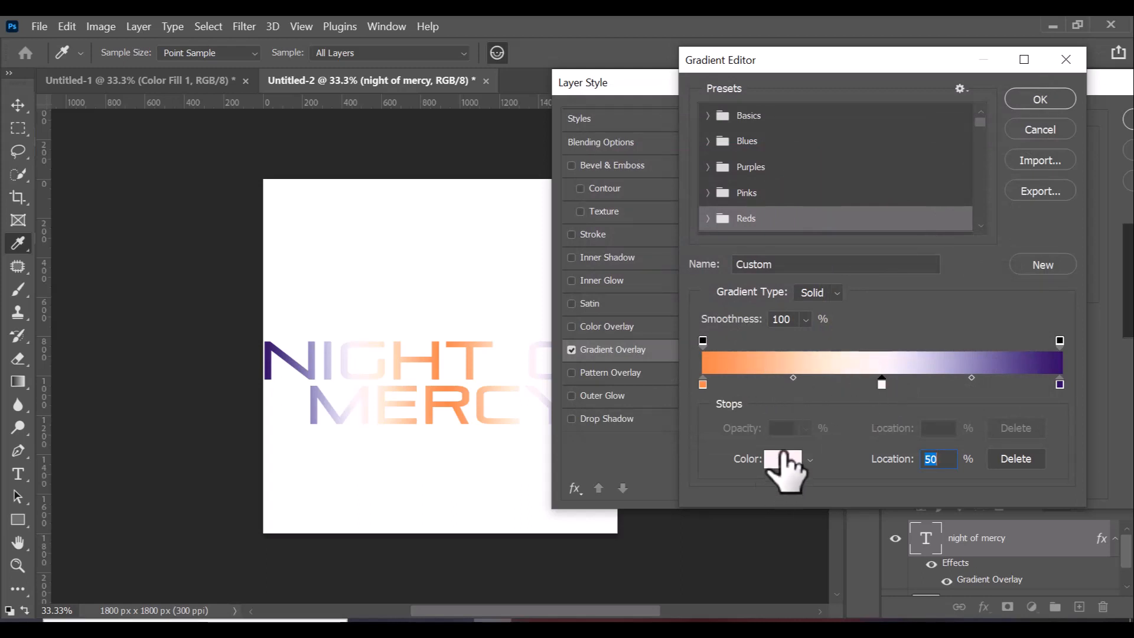
Change the gradient's middle stop to black, save the gradient as a new Custom preset in Reds, and accept it
click(772, 466)
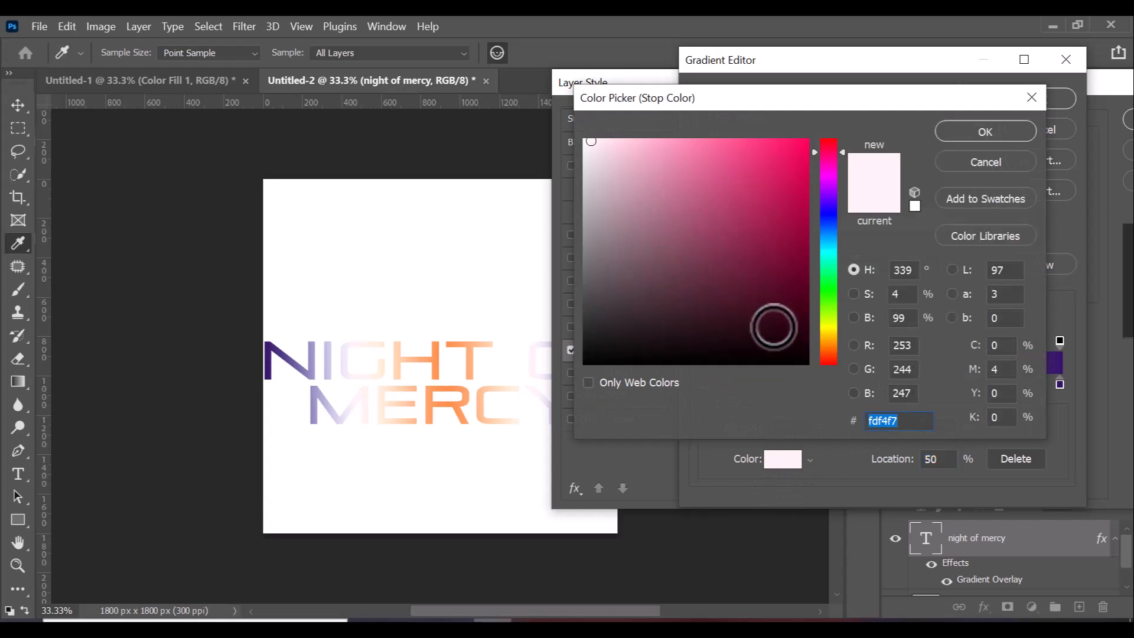
click(798, 360)
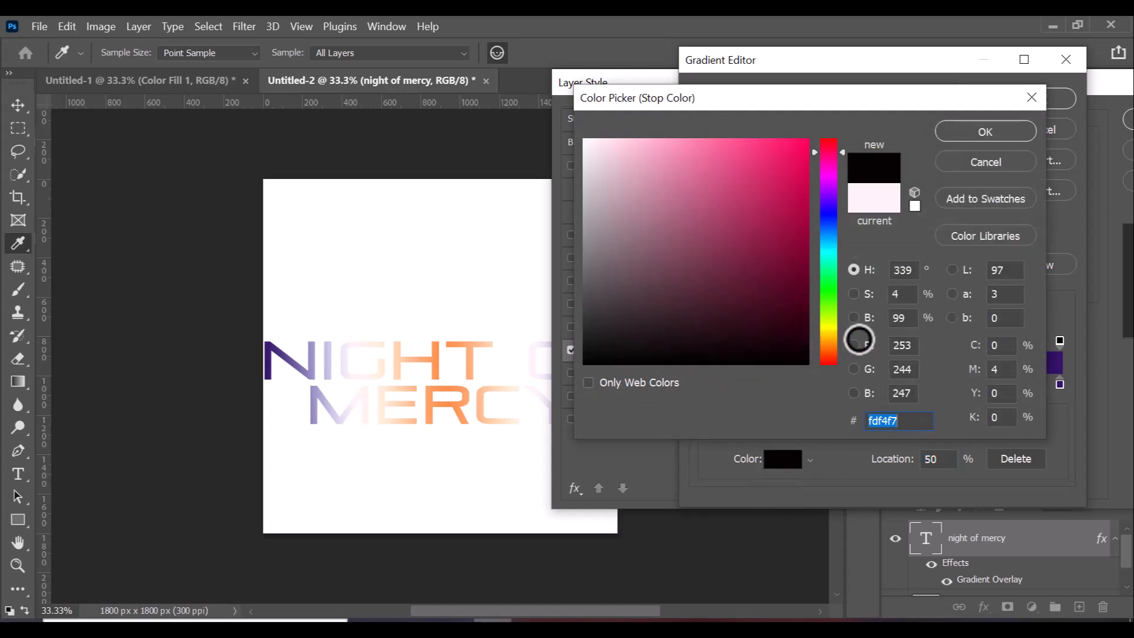
click(987, 131)
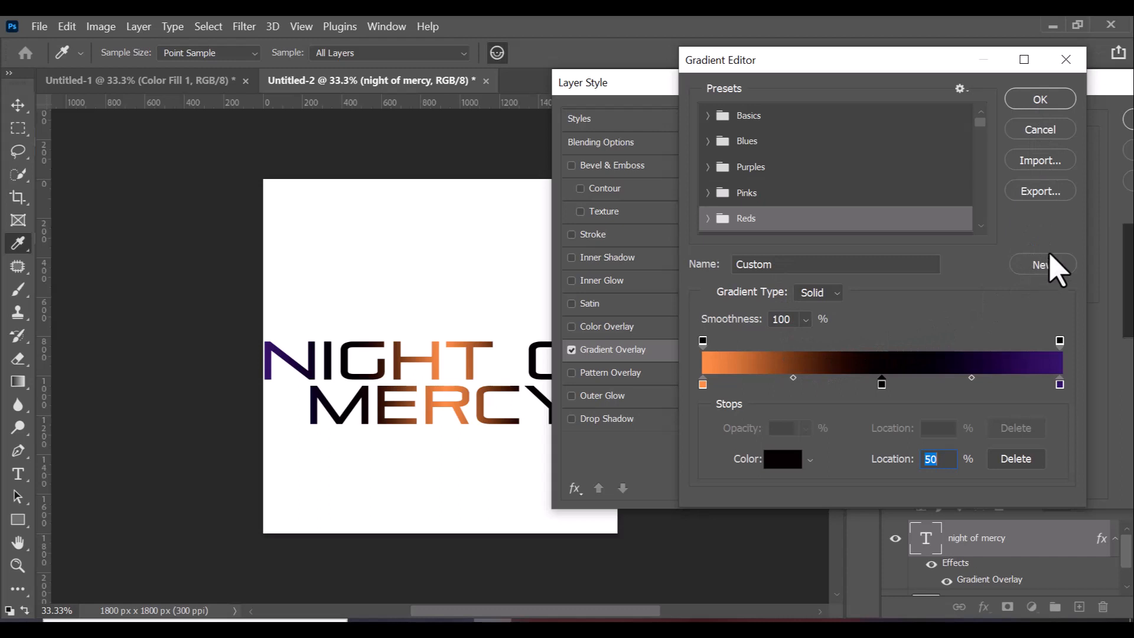
click(1041, 265)
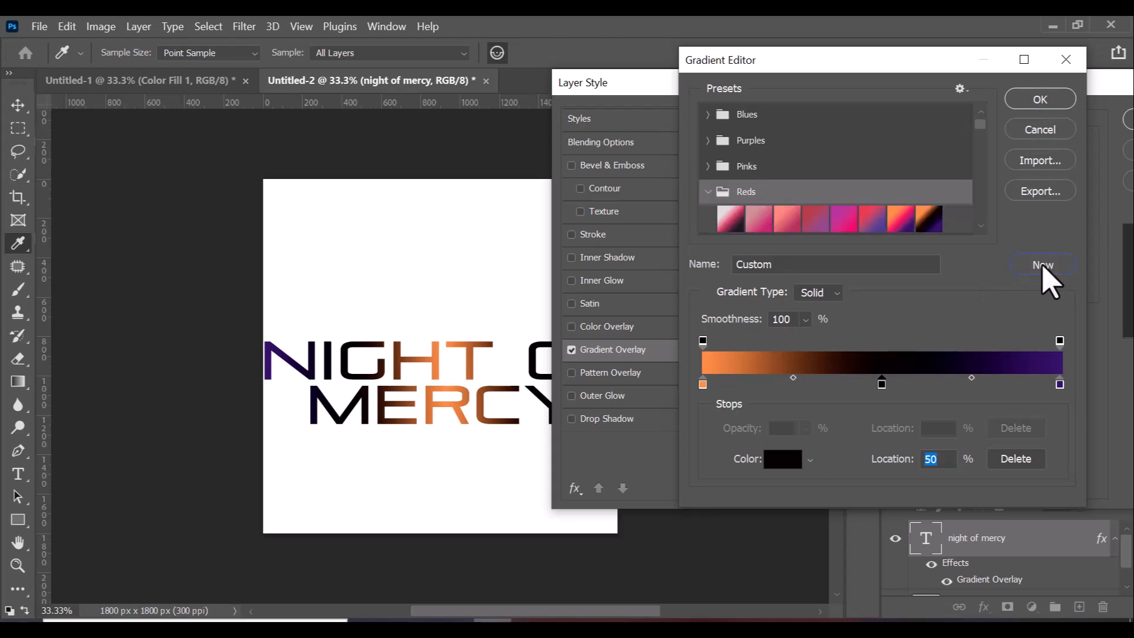
click(1040, 99)
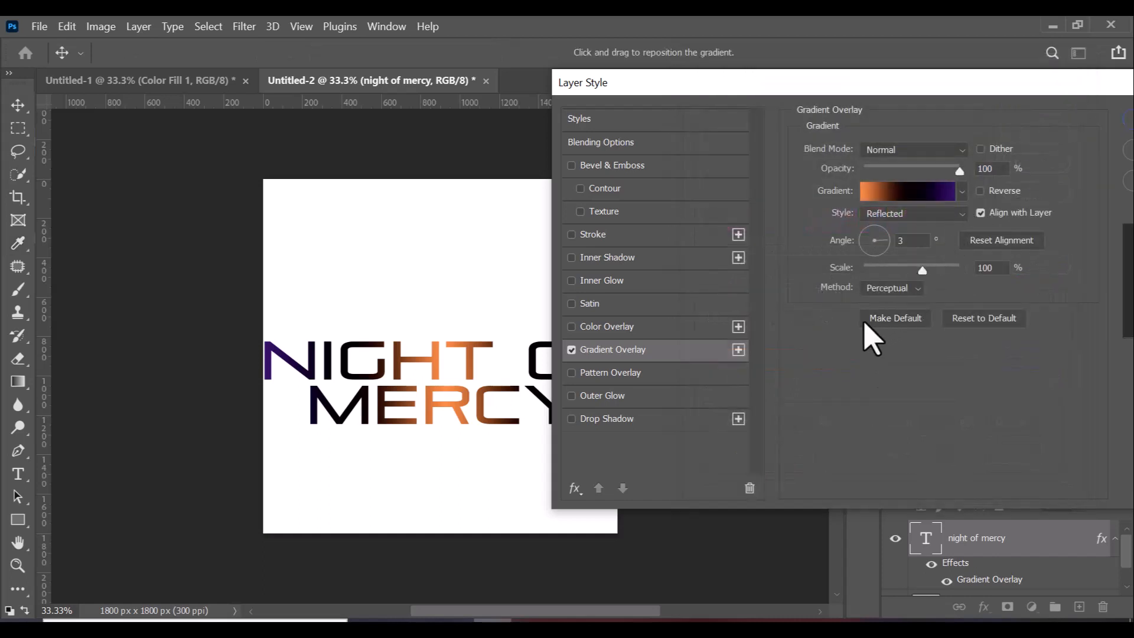
Try the Linear, Radial, Angle and Reflected styles on the text's gradient overlay
click(921, 212)
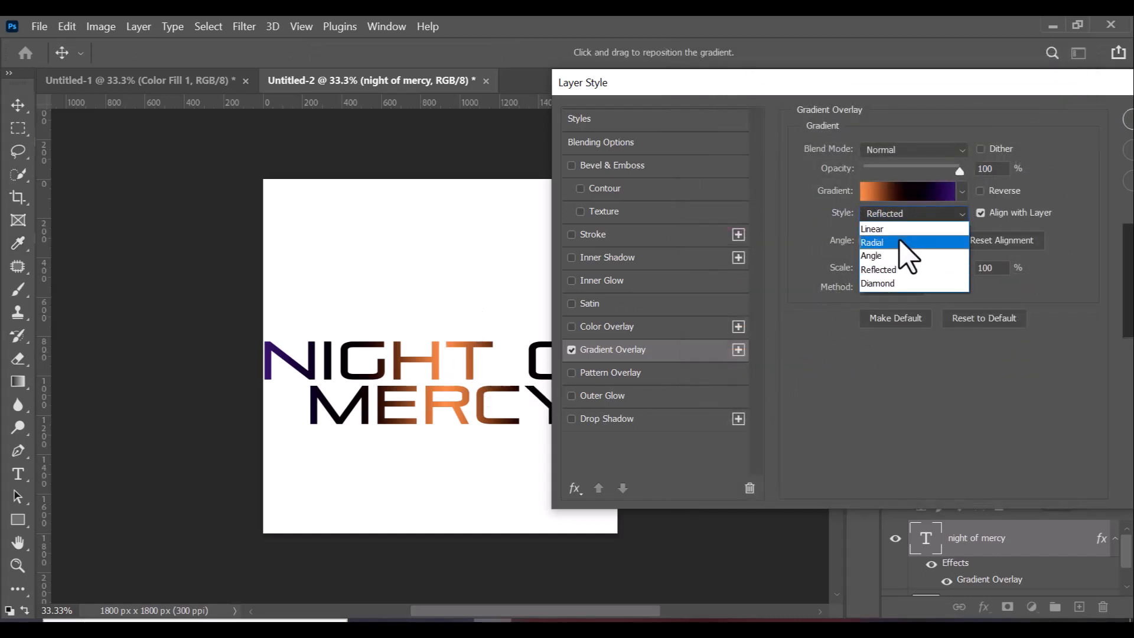
click(912, 230)
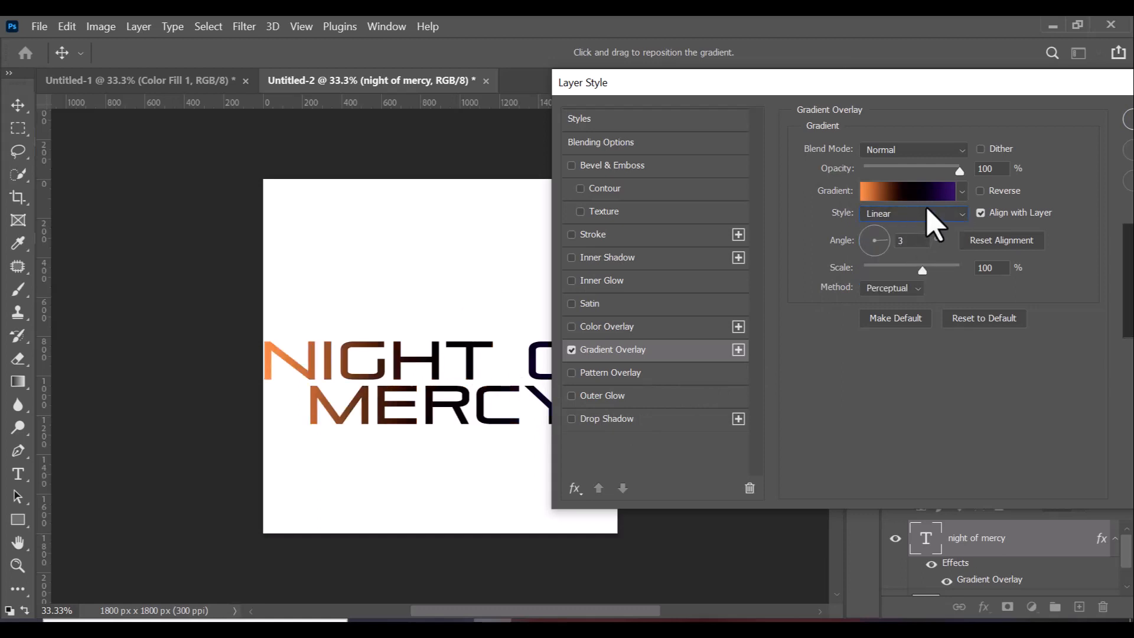
click(928, 212)
click(931, 243)
click(944, 214)
click(904, 256)
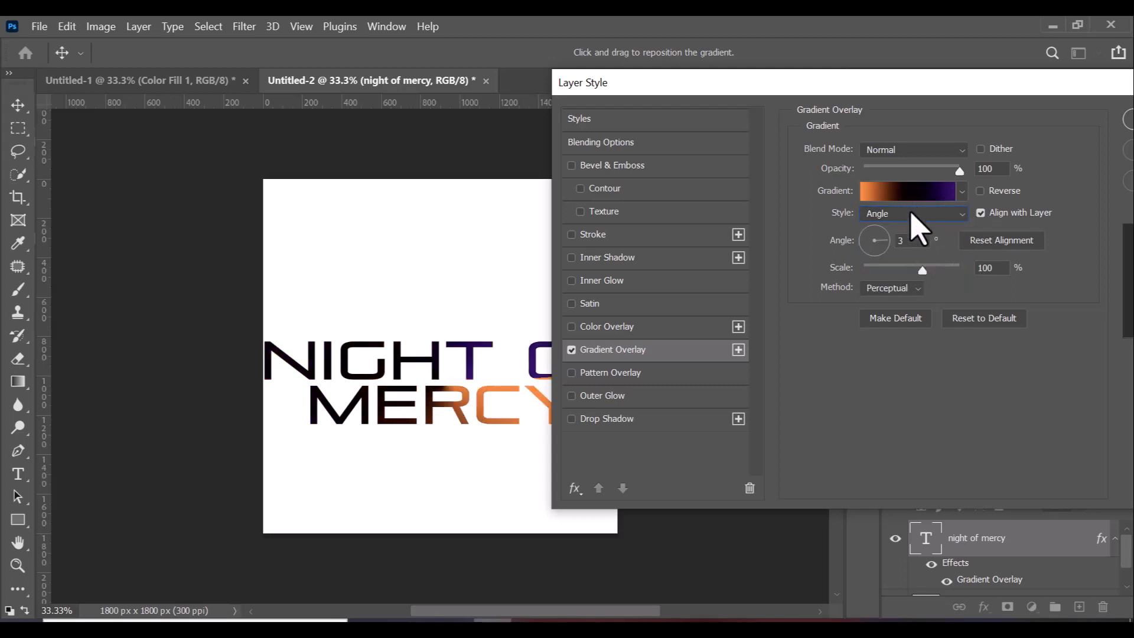
click(919, 214)
click(913, 270)
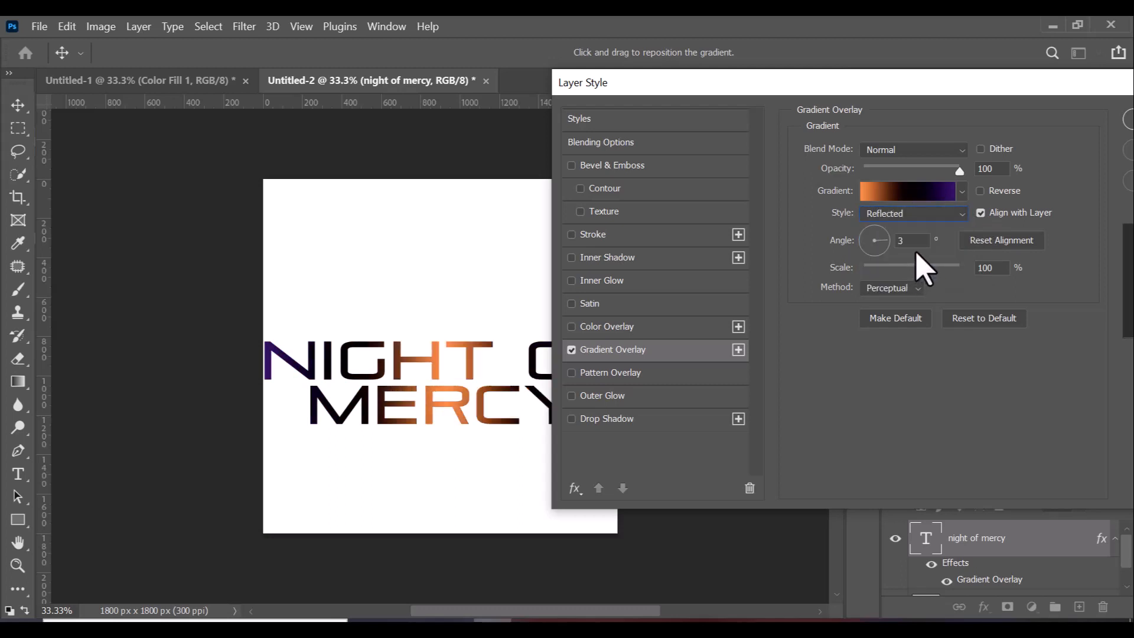
Set the gradient overlay to the Diamond style at an angle of 140° and apply the layer style
click(913, 212)
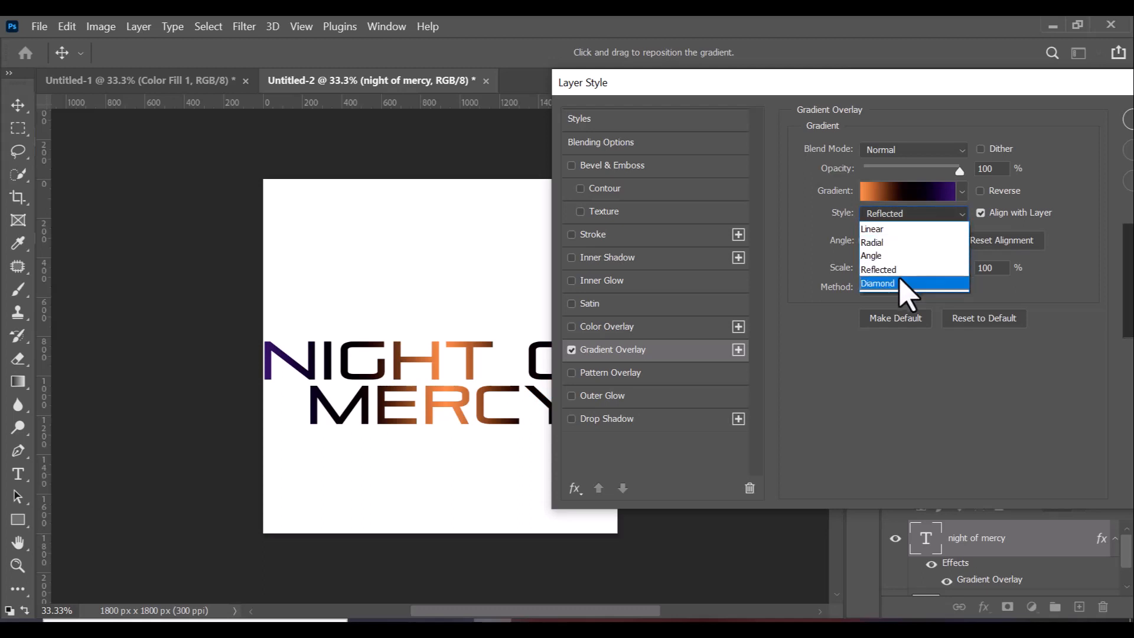
click(914, 284)
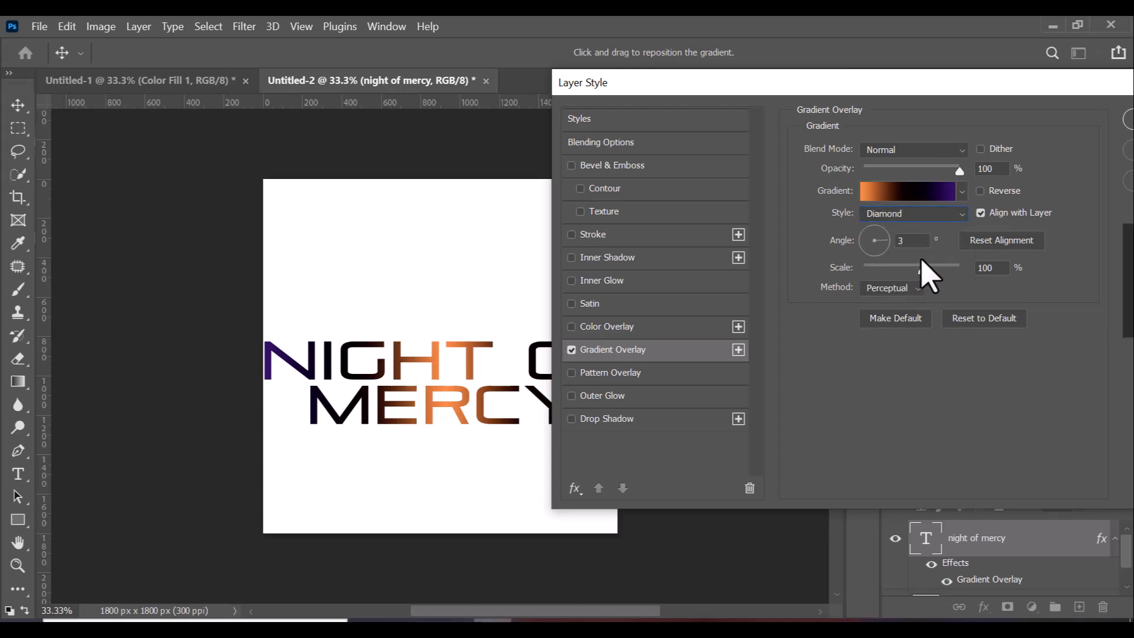
click(861, 231)
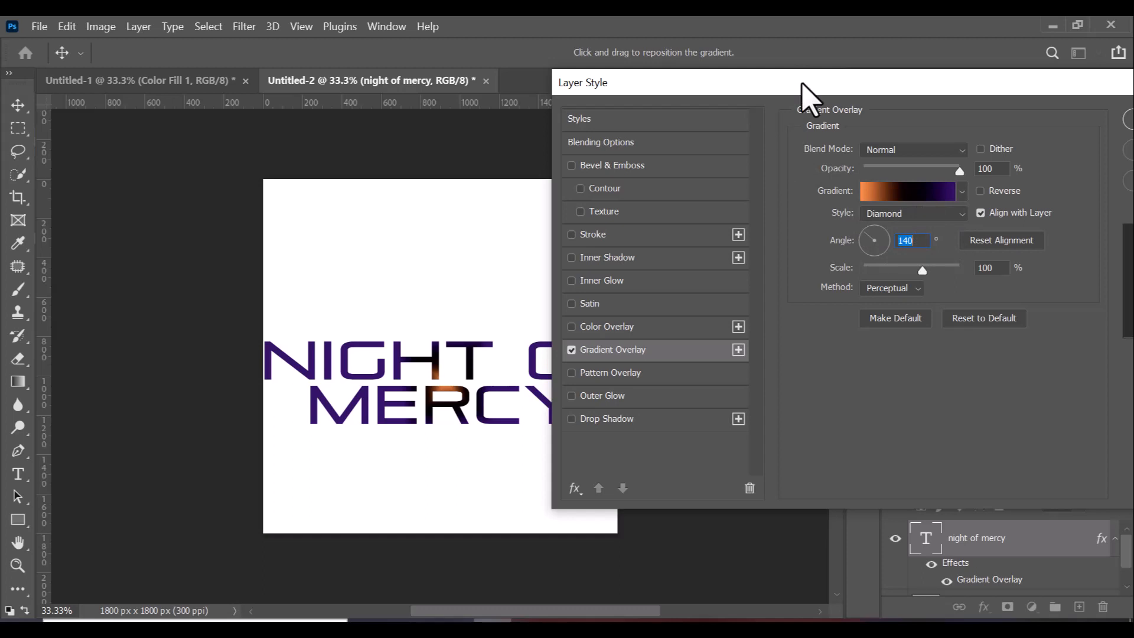
drag(807, 95, 750, 83)
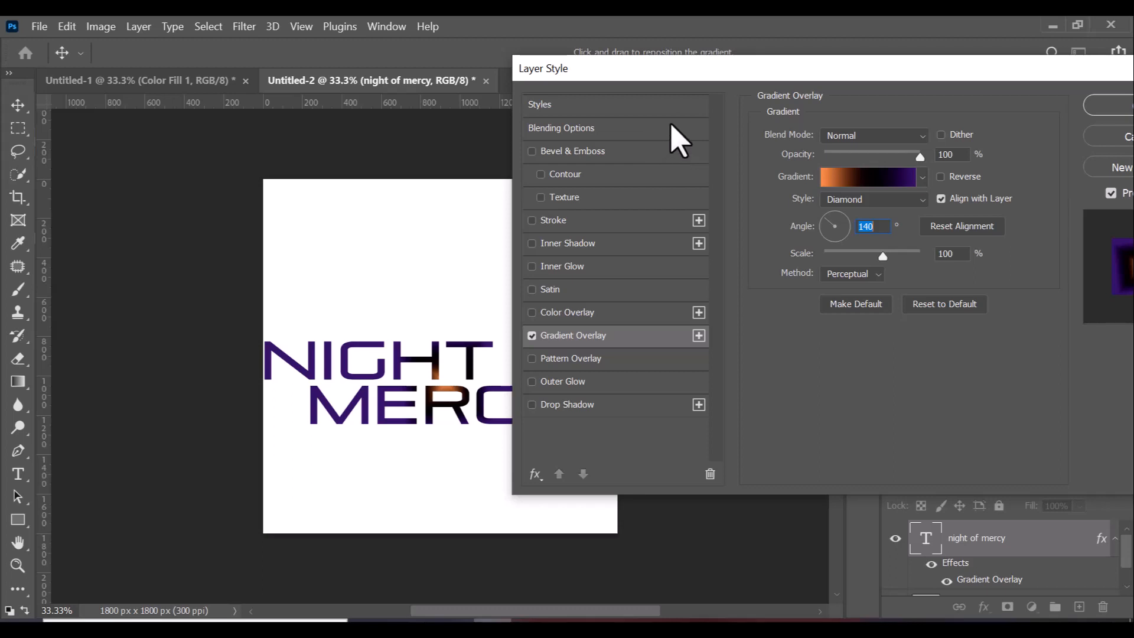
drag(815, 71, 630, 80)
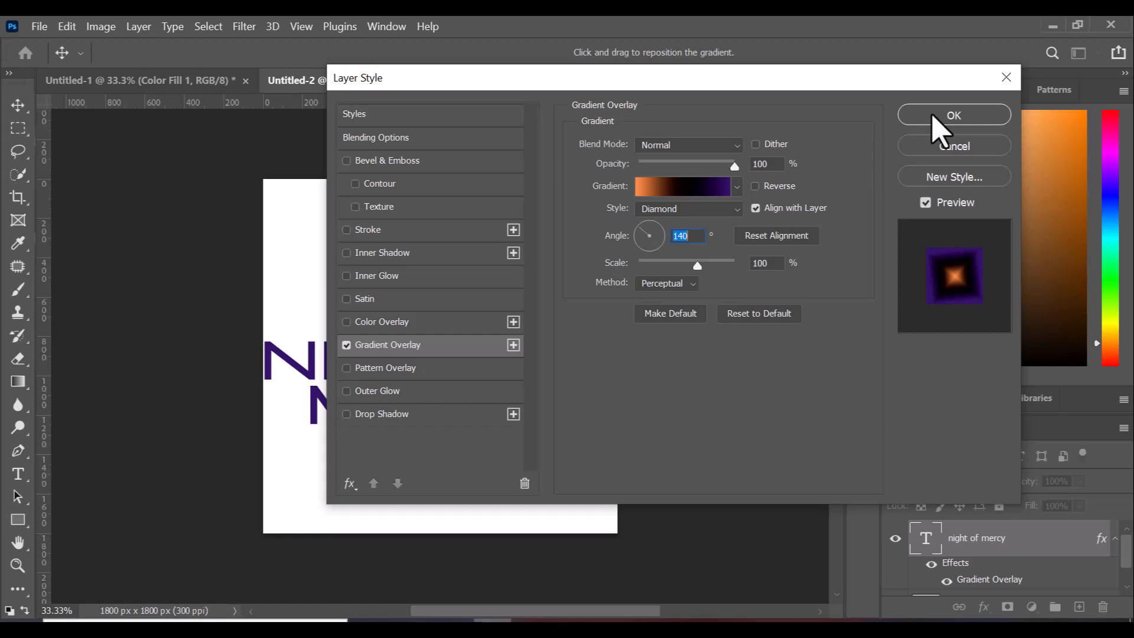
click(934, 119)
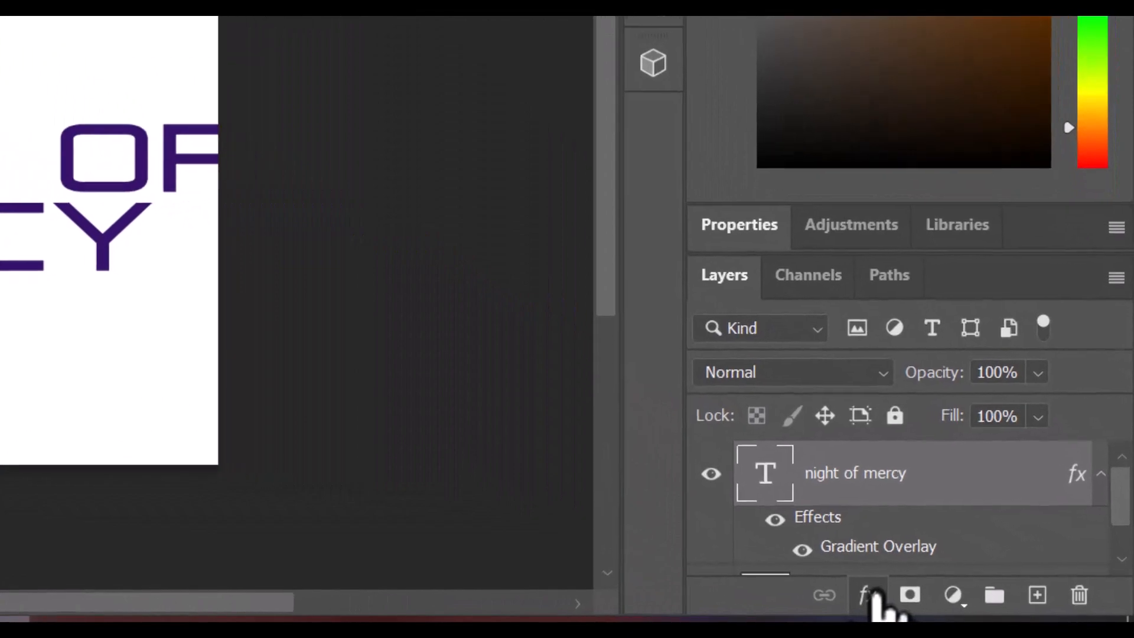
Reopen the Gradient Overlay settings of the night of mercy layer and move the dialog clear of the colour and layer panels
click(984, 607)
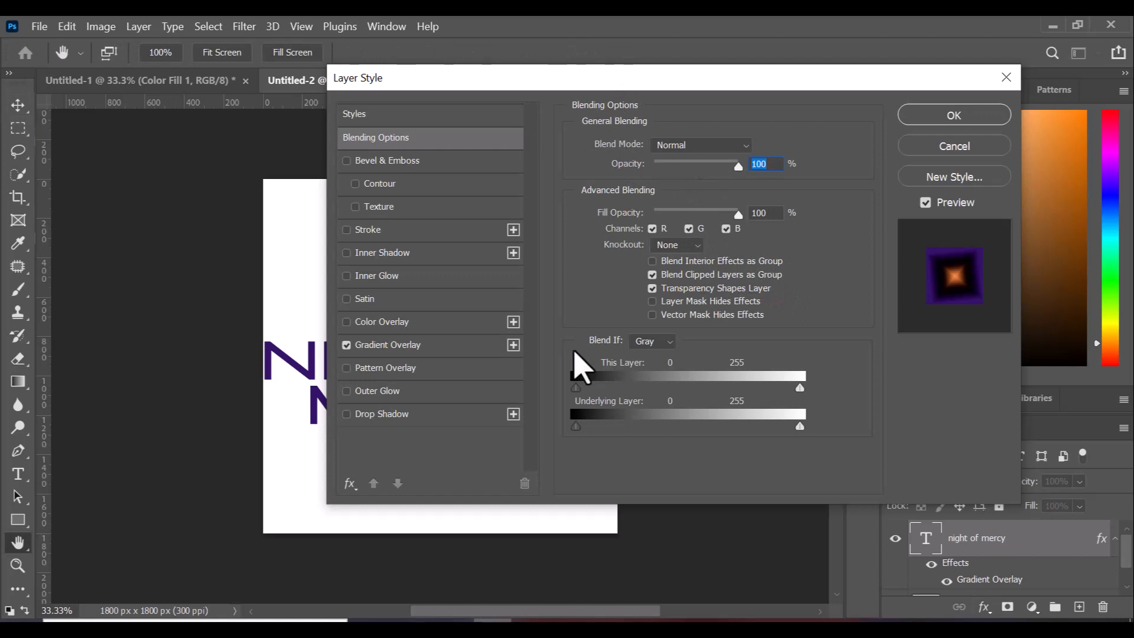
click(509, 352)
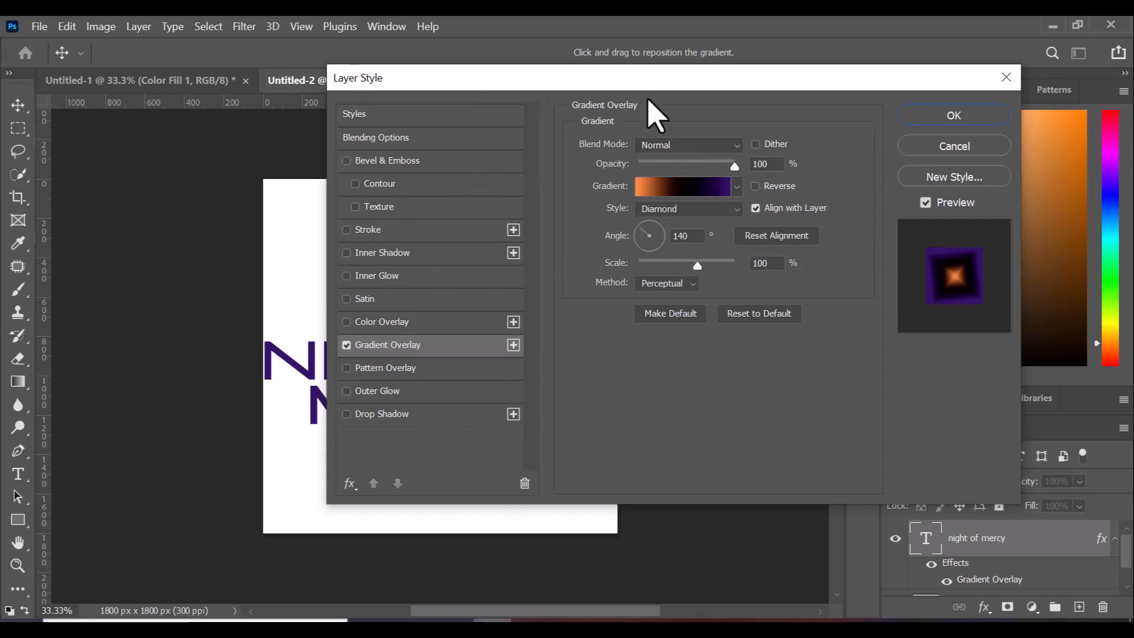
drag(573, 89, 317, 148)
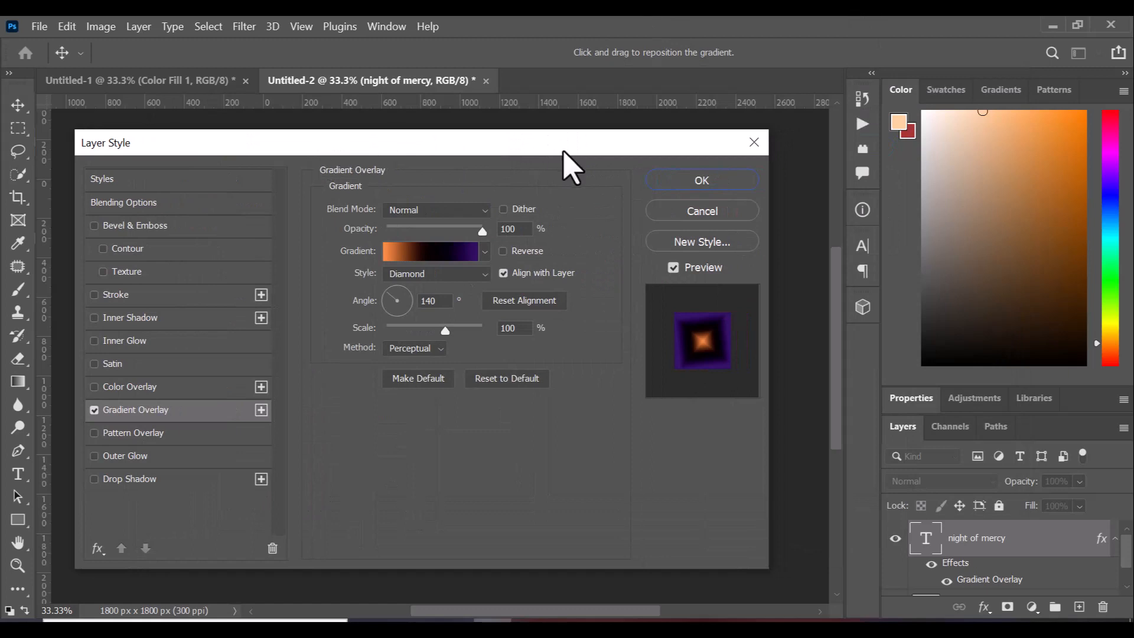